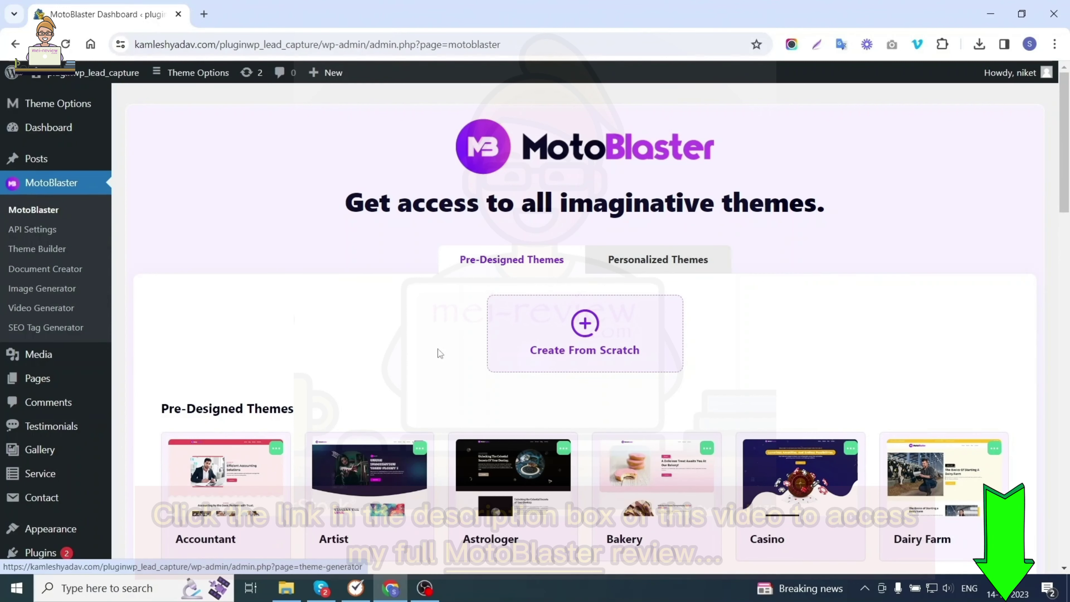
Leave the Accountant theme's options and start a new website via Create From Scratch.
{"action": "left_click", "coordinate": [276, 451]}
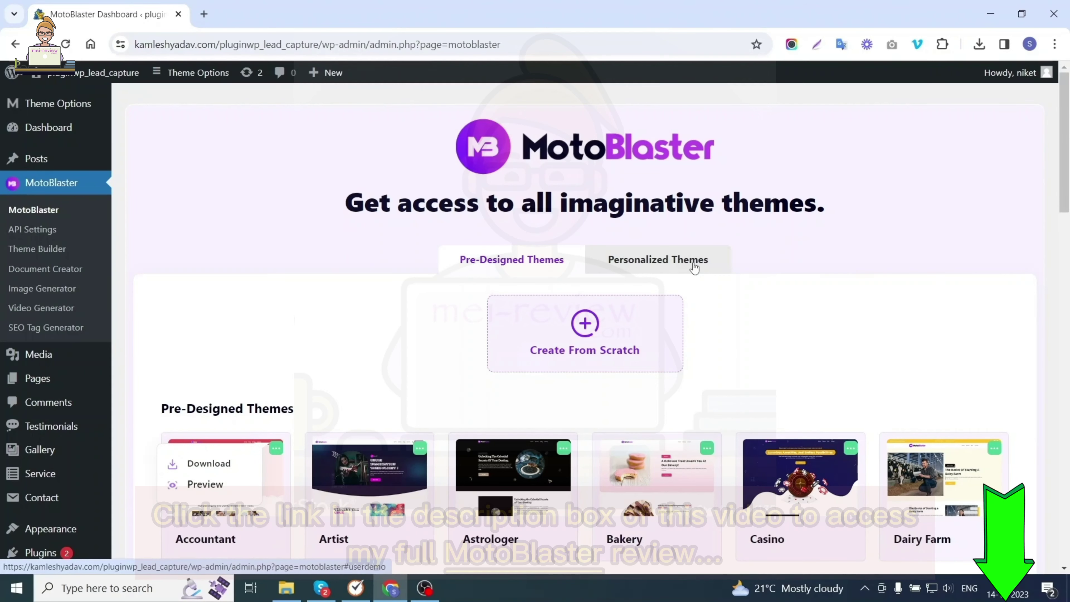
{"action": "left_click", "coordinate": [588, 359]}
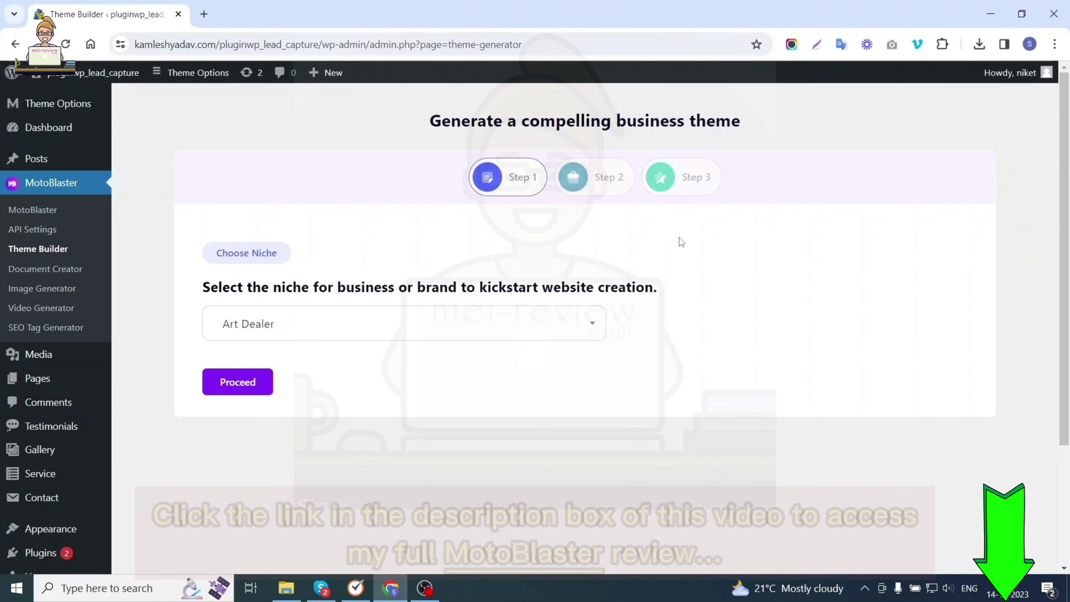
Choose Astrologer from the business niche list and proceed to the business info form.
{"action": "left_click", "coordinate": [294, 329]}
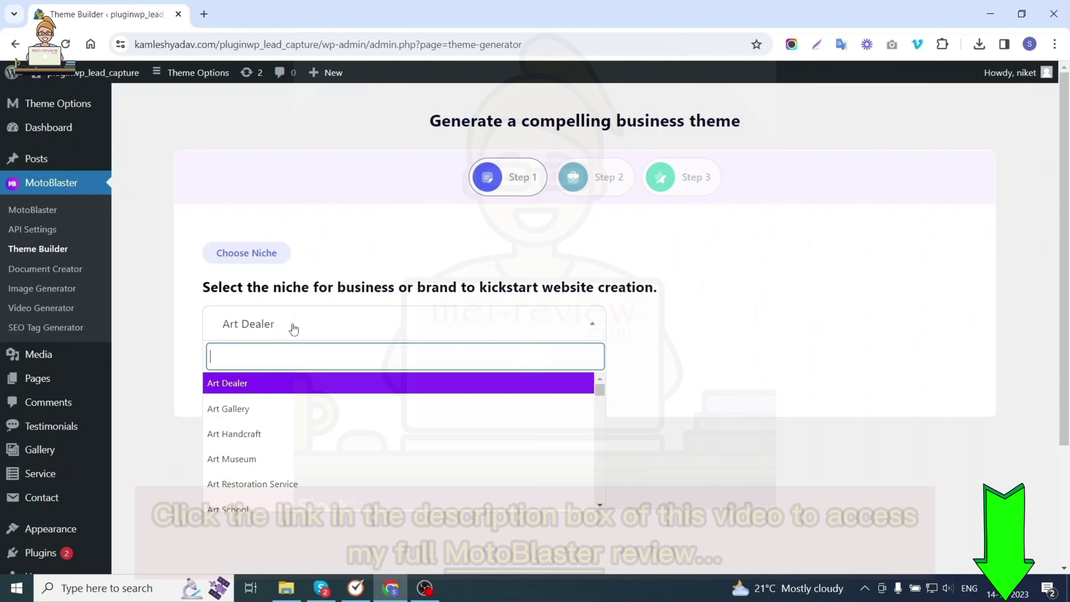
{"action": "scroll", "coordinate": [310, 420], "scroll_direction": "down", "scroll_amount": 3}
{"action": "scroll", "coordinate": [312, 426], "scroll_direction": "down", "scroll_amount": 8}
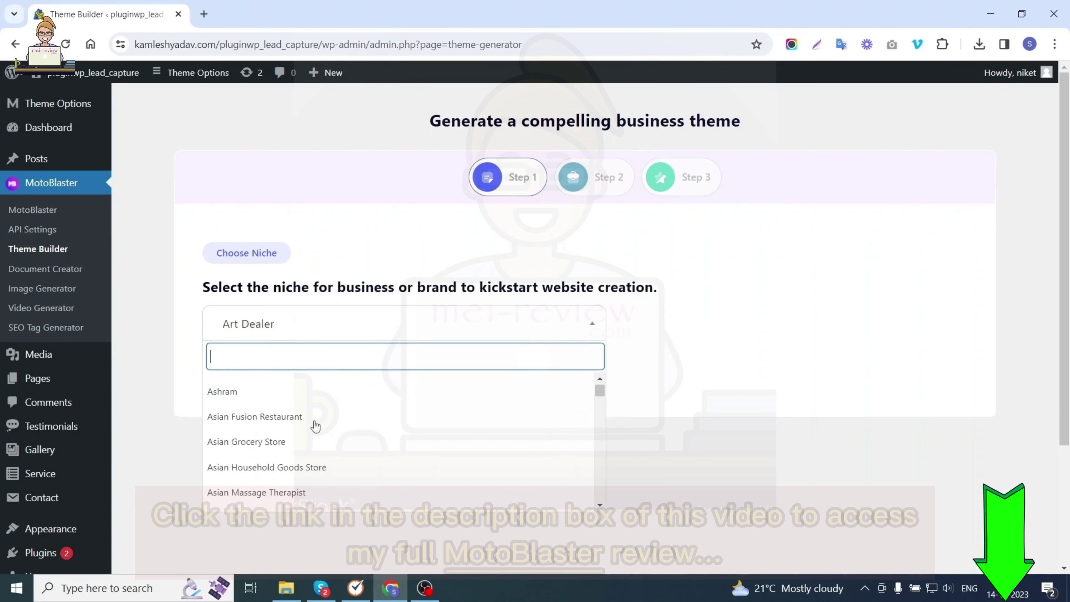
{"action": "scroll", "coordinate": [317, 455], "scroll_direction": "down", "scroll_amount": 5}
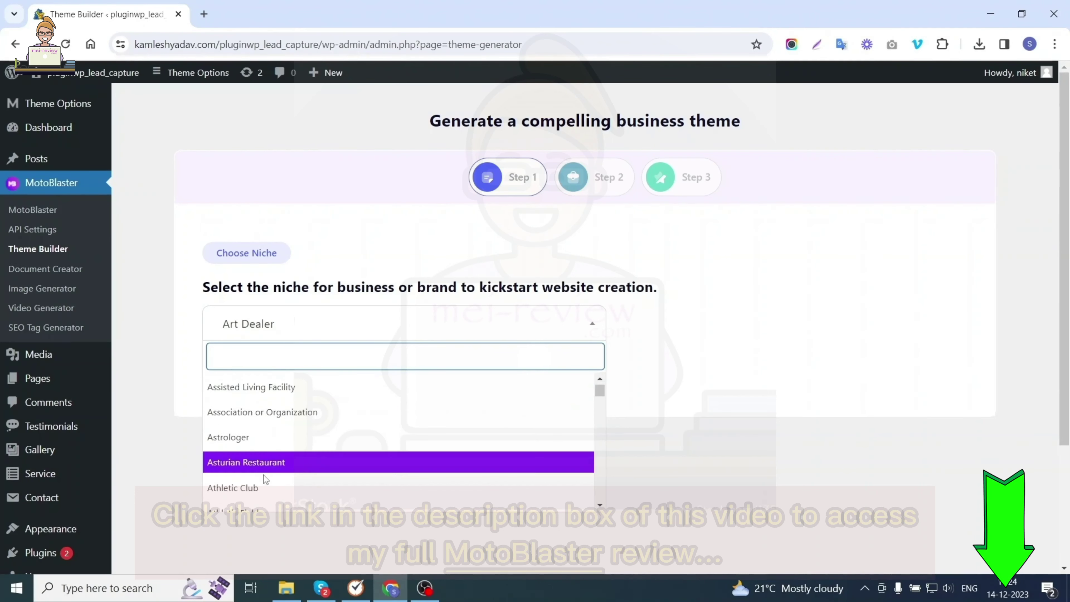
{"action": "left_click", "coordinate": [228, 430]}
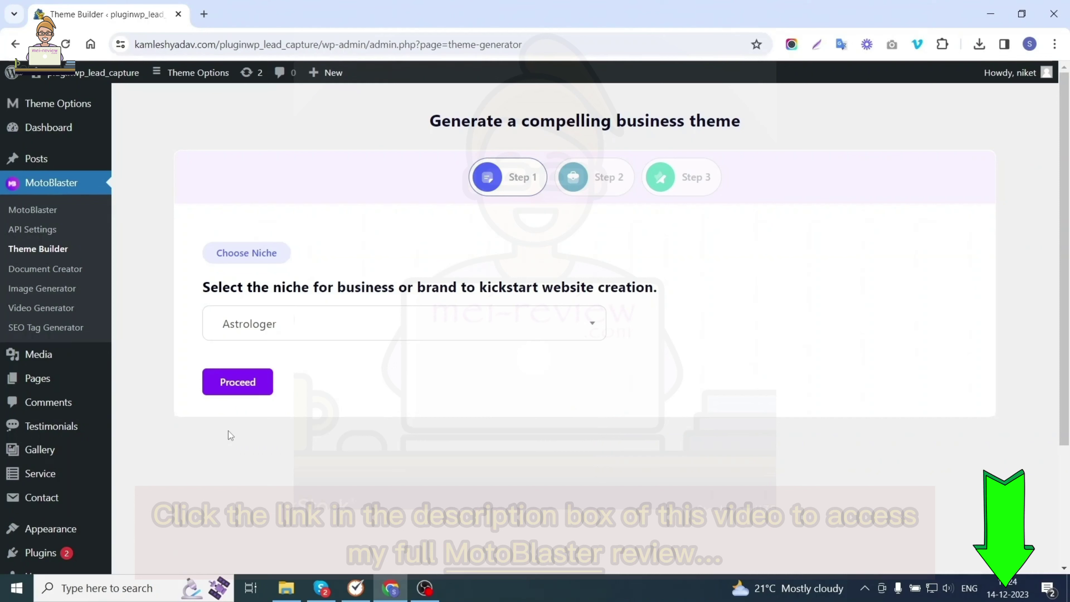
{"action": "left_click", "coordinate": [237, 387]}
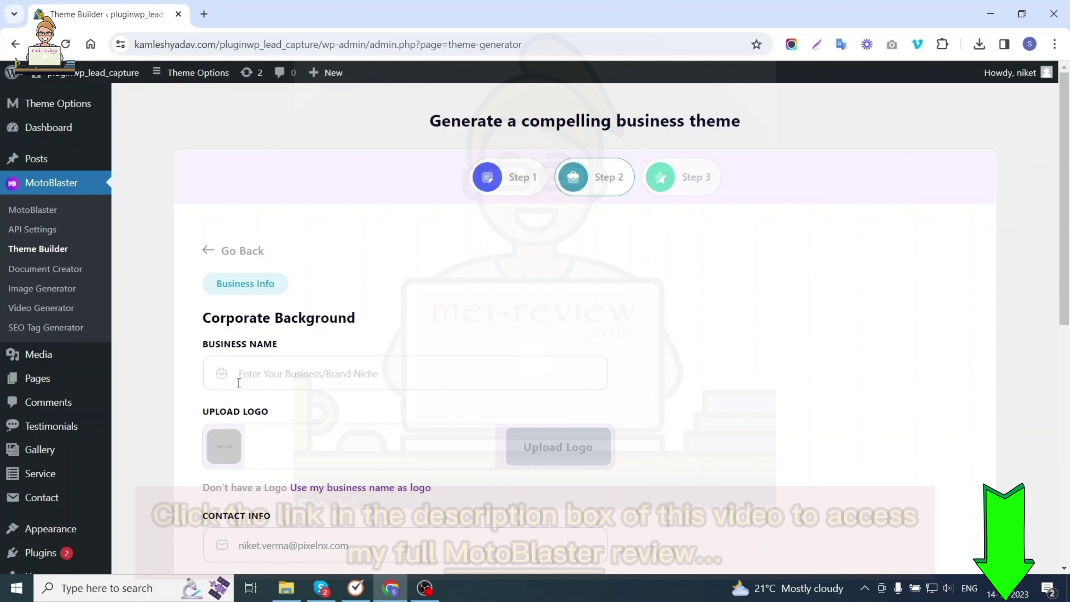
Name the business 'Astro Services' and set the moon image from the Media Library as its logo.
{"action": "left_click", "coordinate": [247, 377]}
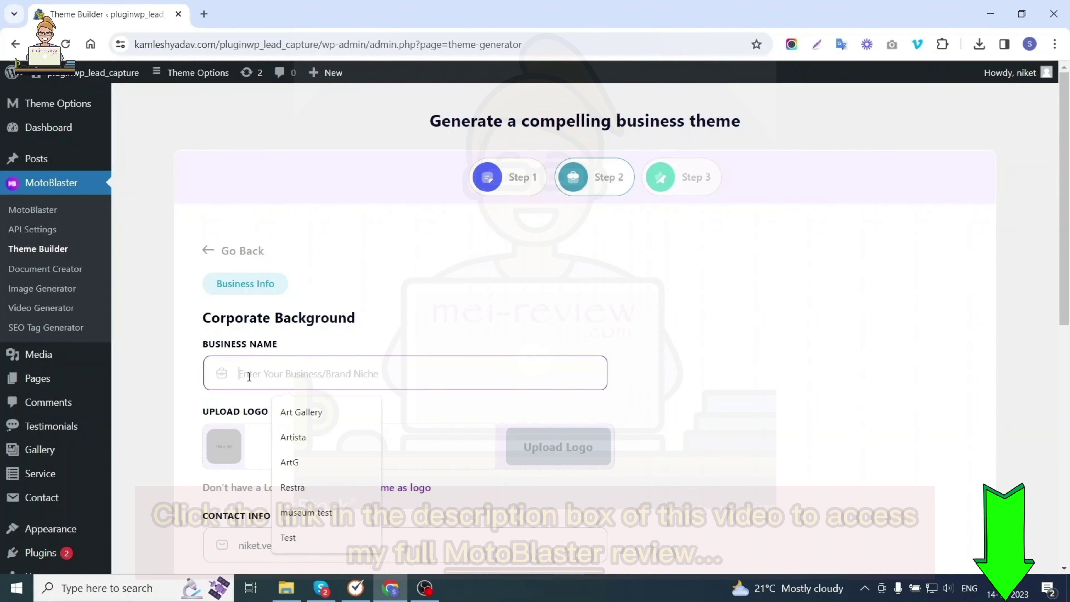
{"action": "type", "text": "Astr"}
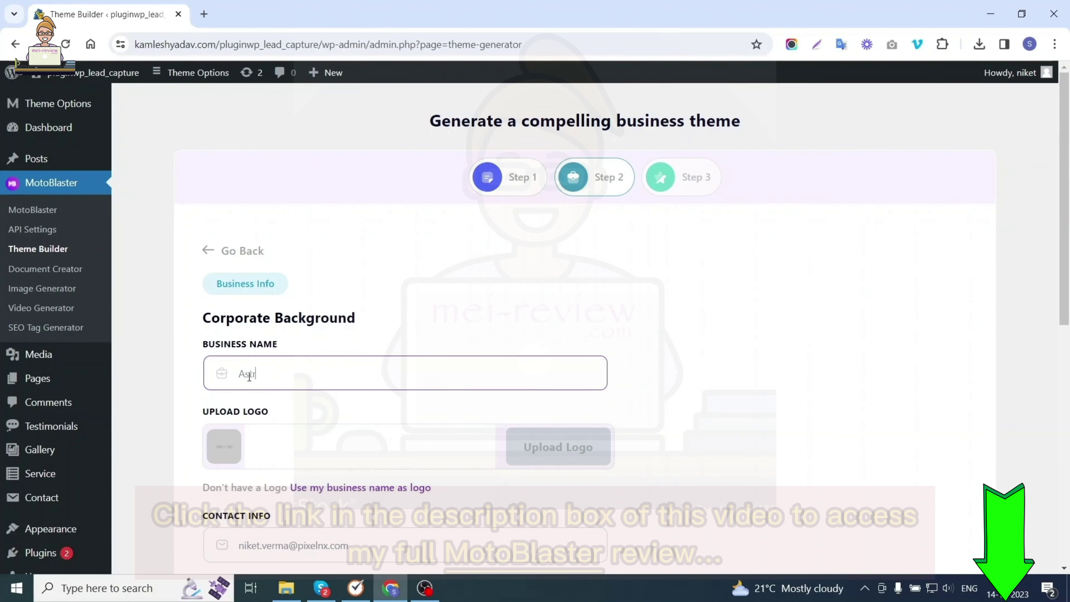
{"action": "type", "text": "o Services"}
{"action": "left_click", "coordinate": [562, 457]}
{"action": "left_click", "coordinate": [105, 137]}
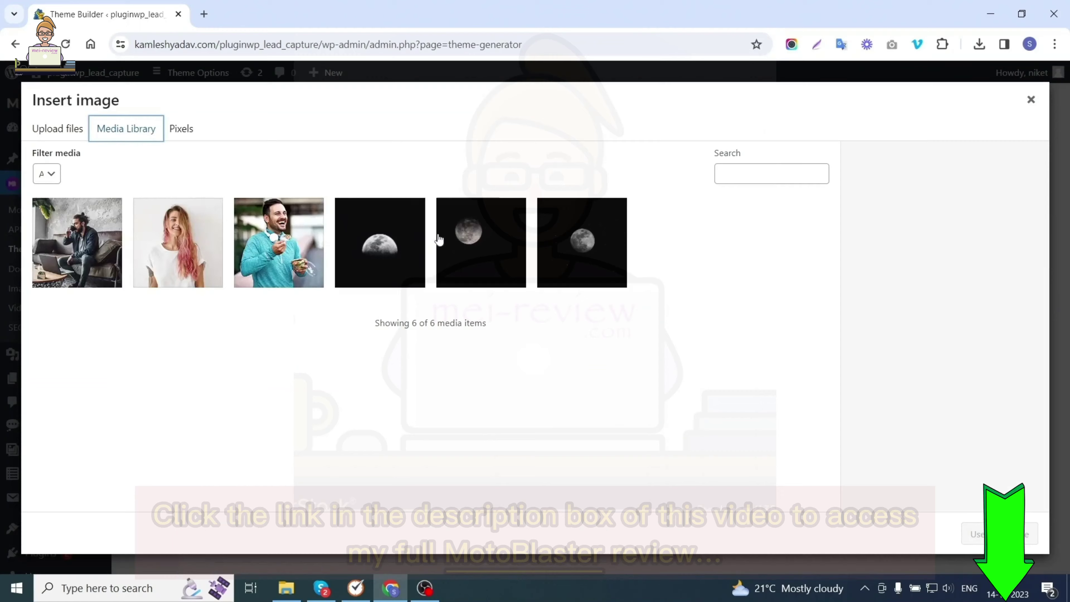
{"action": "left_click", "coordinate": [464, 242]}
{"action": "left_click", "coordinate": [986, 534]}
Fill in the contact phone, set the address to 'Newyork' and the Facebook link to '#', then proceed.
{"action": "scroll", "coordinate": [434, 342], "scroll_direction": "down", "scroll_amount": 6}
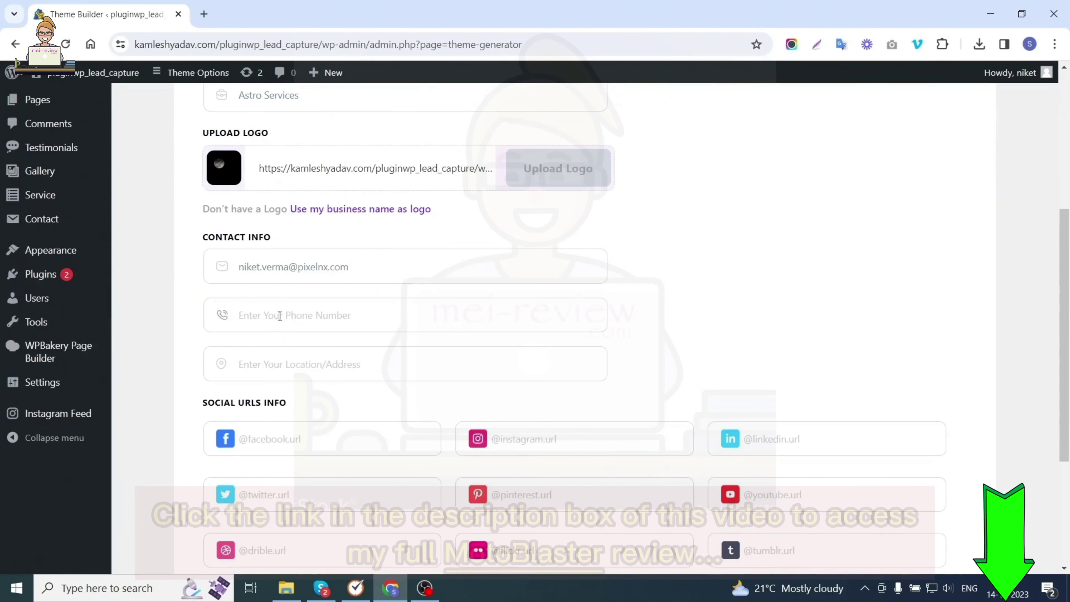
{"action": "left_click", "coordinate": [303, 316]}
{"action": "left_click", "coordinate": [289, 363]}
{"action": "key", "text": "BackSpace"}
{"action": "key", "text": "BackSpace"}
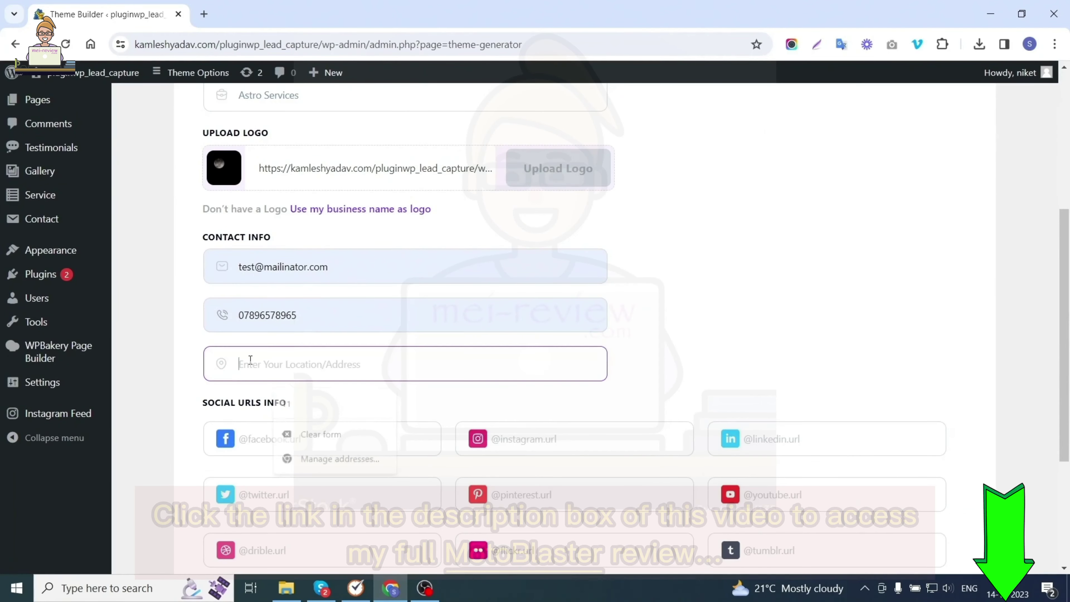
{"action": "type", "text": "Newyork"}
{"action": "scroll", "coordinate": [277, 450], "scroll_direction": "down", "scroll_amount": 2}
{"action": "left_click", "coordinate": [271, 384]}
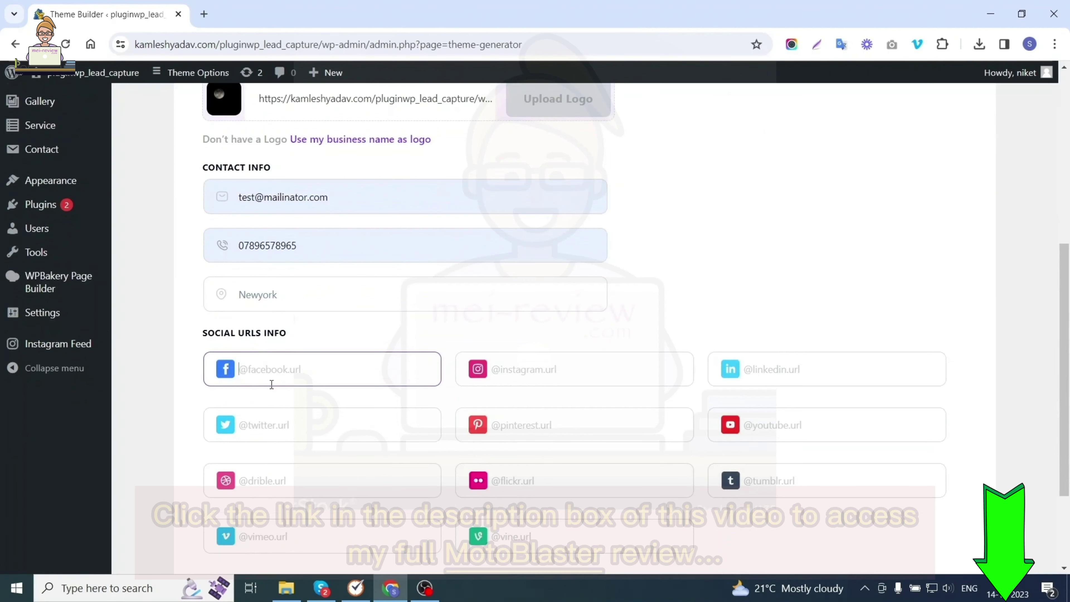
{"action": "type", "text": "#"}
{"action": "scroll", "coordinate": [273, 388], "scroll_direction": "down", "scroll_amount": 4}
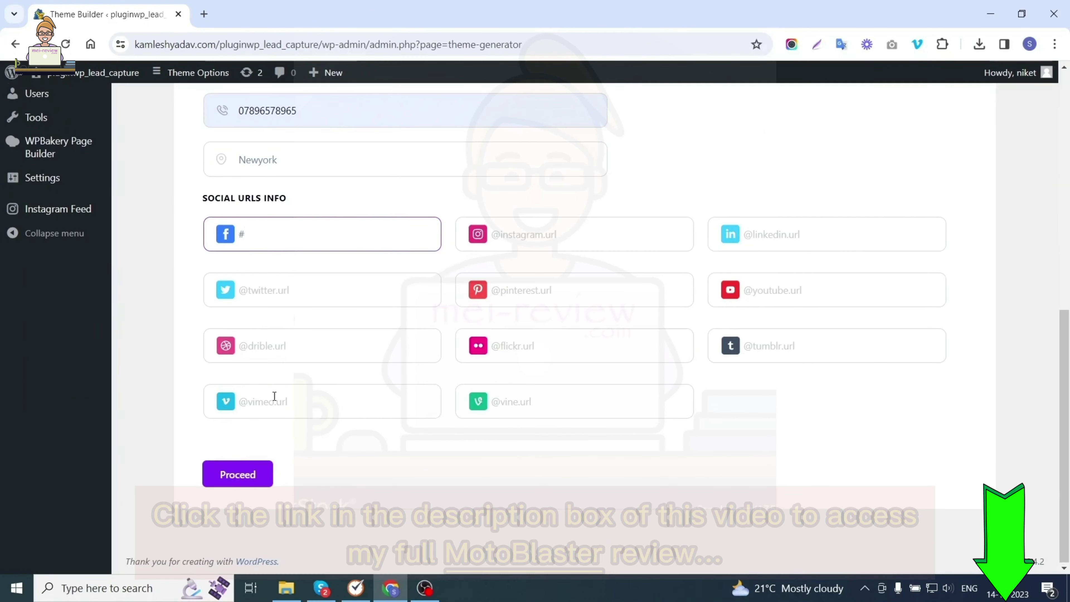
{"action": "left_click", "coordinate": [238, 473]}
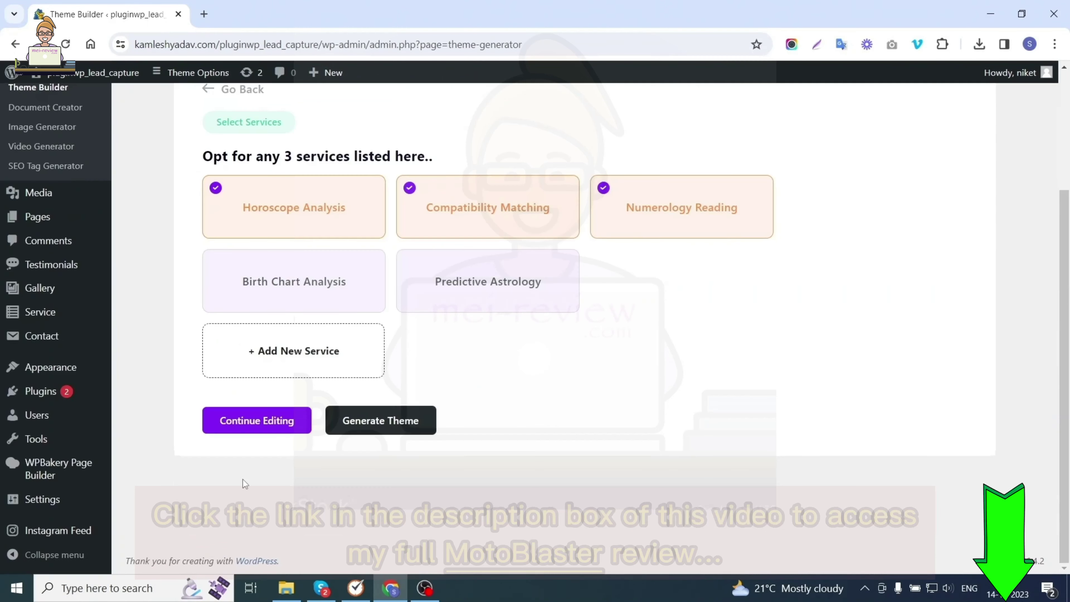
Add a new service named 'Astrology' alongside Horoscope Analysis, Compatibility Matching and Numerology Reading.
{"action": "scroll", "coordinate": [505, 254], "scroll_direction": "up", "scroll_amount": 3}
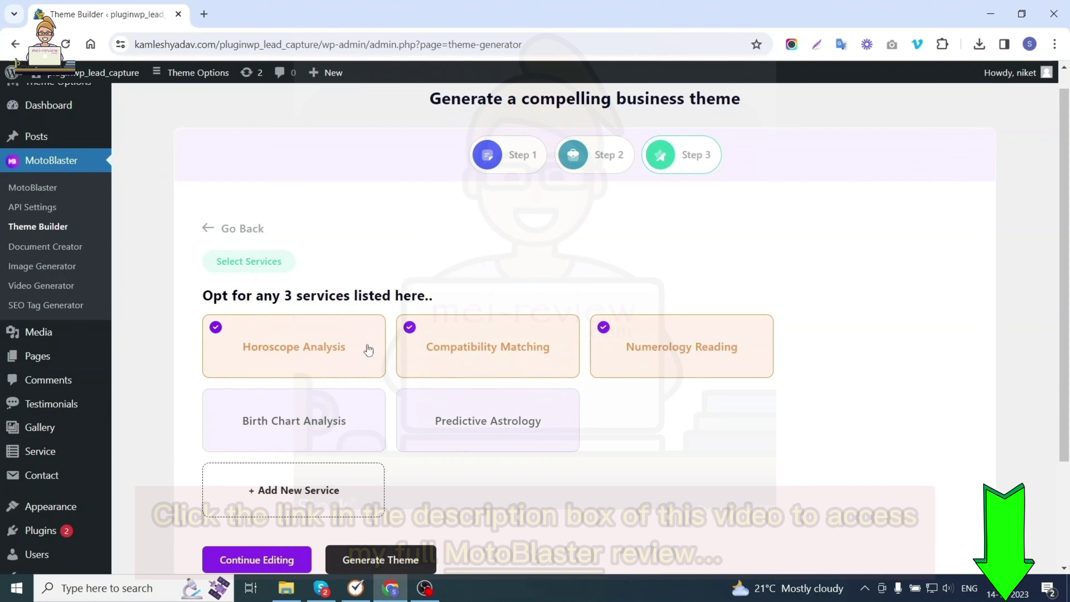
{"action": "left_click", "coordinate": [332, 500]}
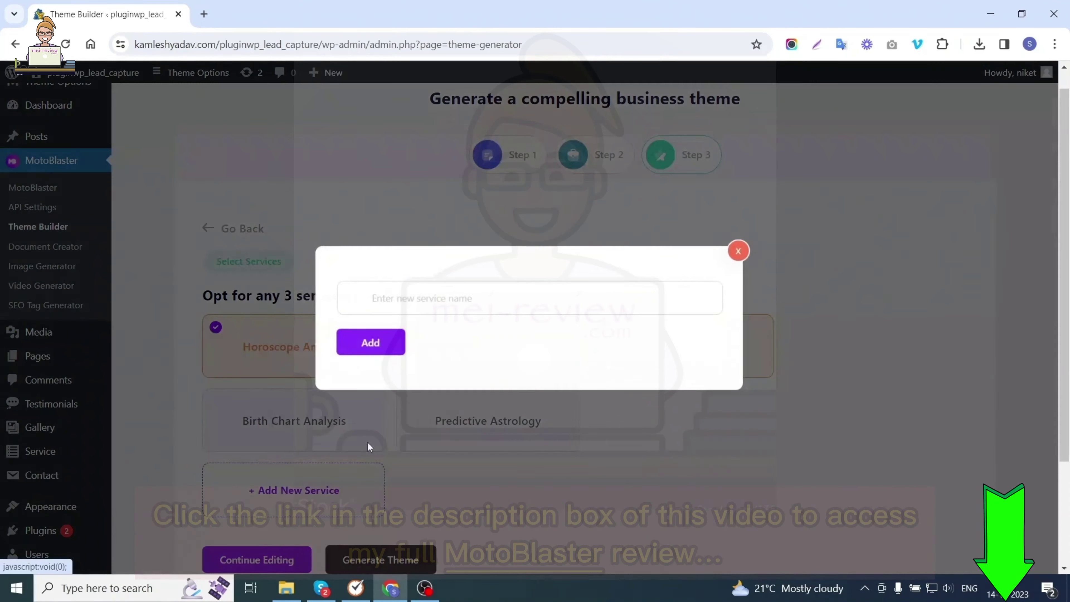
{"action": "left_click", "coordinate": [449, 283]}
{"action": "type", "text": "Astrology"}
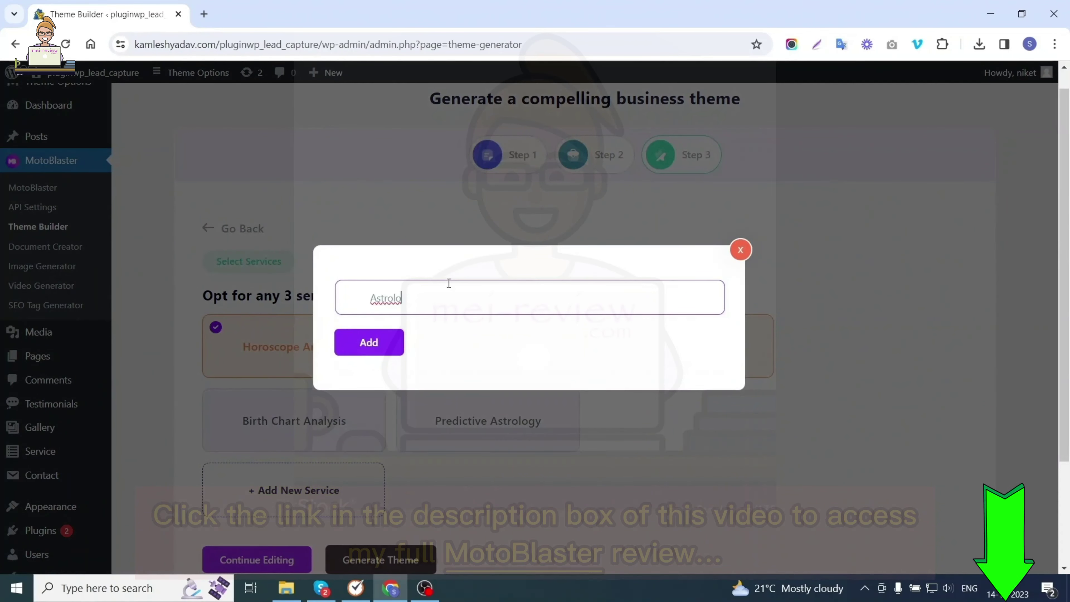
{"action": "left_click", "coordinate": [375, 343]}
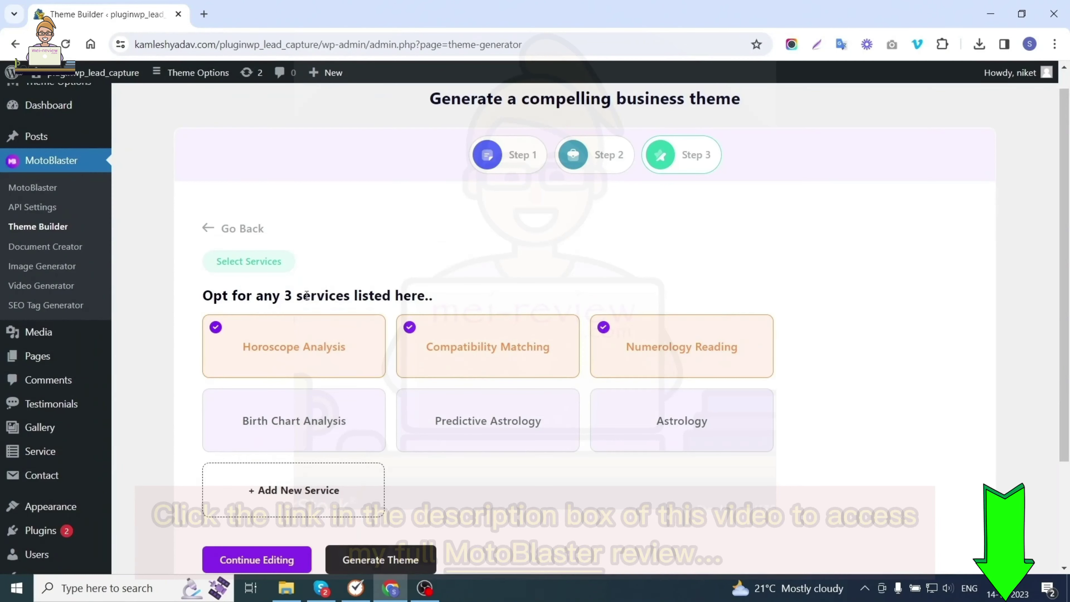
{"action": "left_click_drag", "start_coordinate": [281, 296], "coordinate": [453, 301]}
{"action": "scroll", "coordinate": [332, 534], "scroll_direction": "down", "scroll_amount": 2}
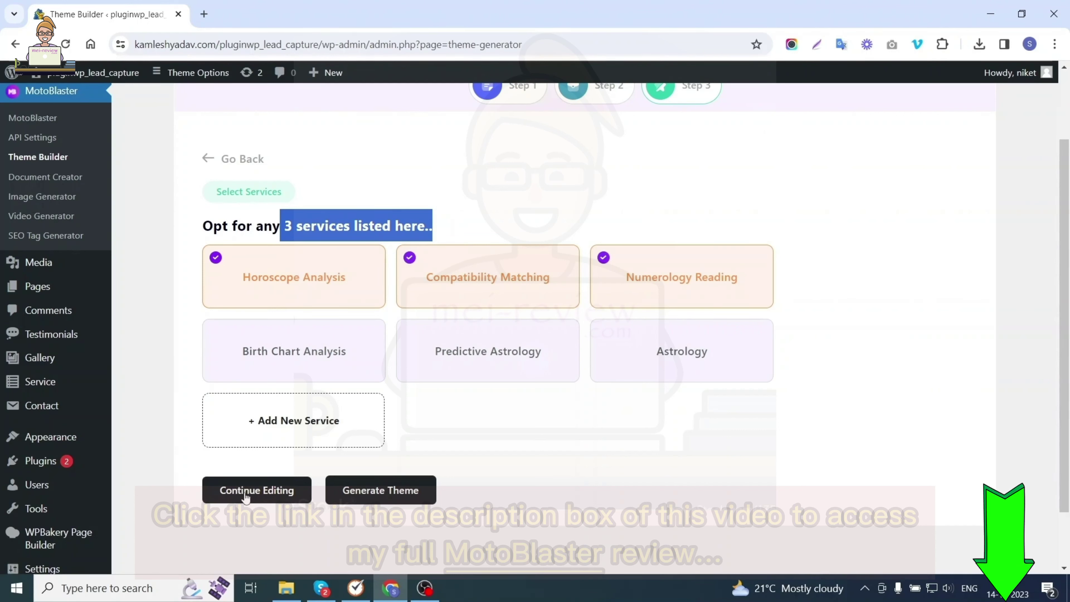
{"action": "left_click", "coordinate": [246, 497]}
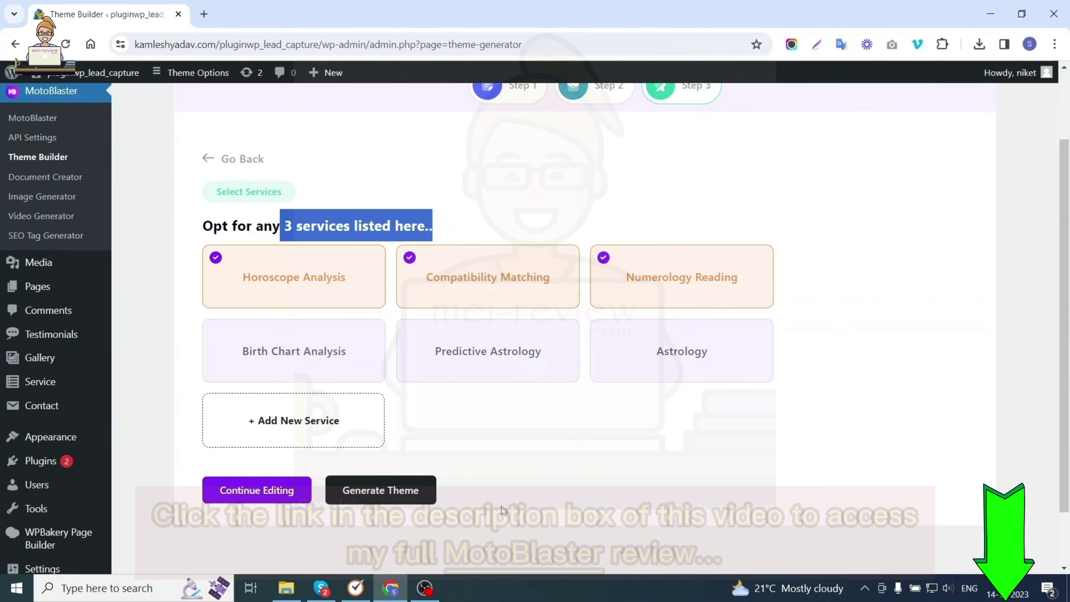
{"action": "scroll", "coordinate": [502, 506], "scroll_direction": "up", "scroll_amount": 2}
{"action": "scroll", "coordinate": [386, 531], "scroll_direction": "down", "scroll_amount": 1}
{"action": "scroll", "coordinate": [395, 535], "scroll_direction": "down", "scroll_amount": 1}
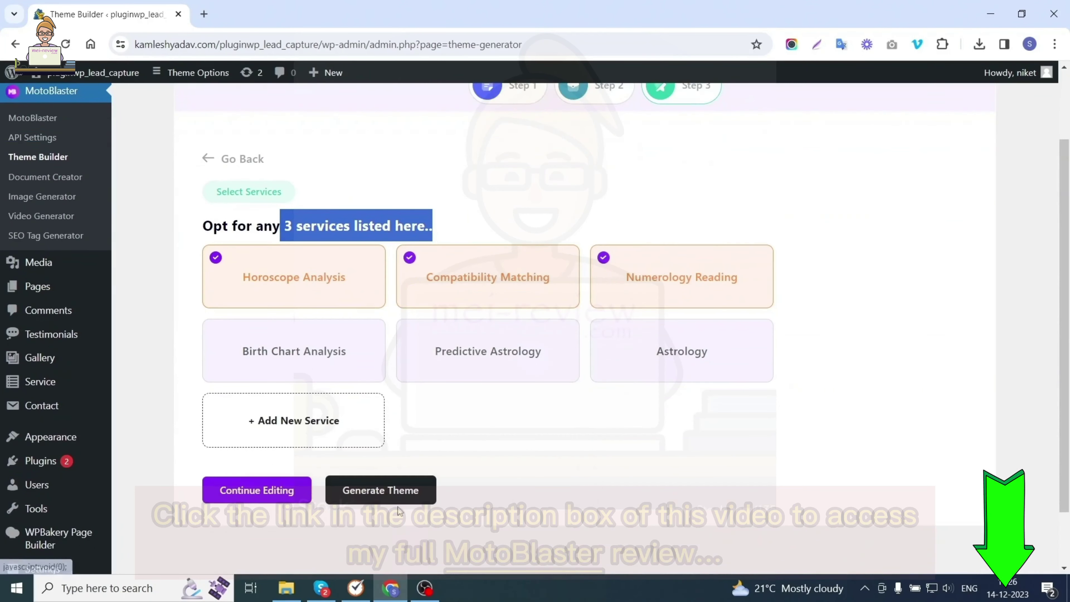
Generate the astrologer website theme and confirm the generation.
{"action": "left_click", "coordinate": [411, 498]}
{"action": "left_click", "coordinate": [597, 133]}
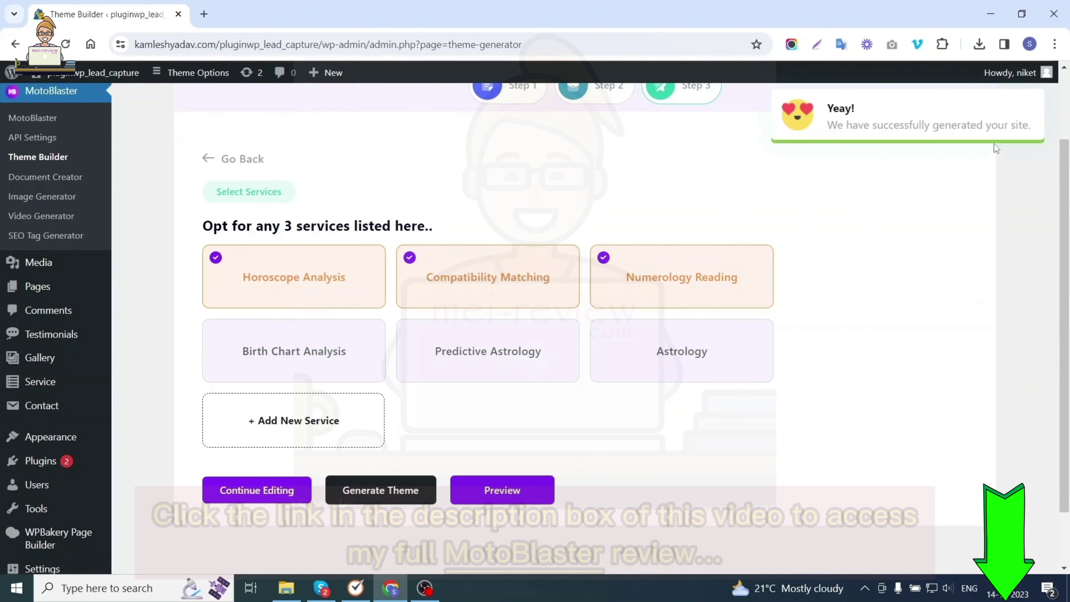
{"action": "left_click_drag", "start_coordinate": [894, 125], "coordinate": [1009, 127]}
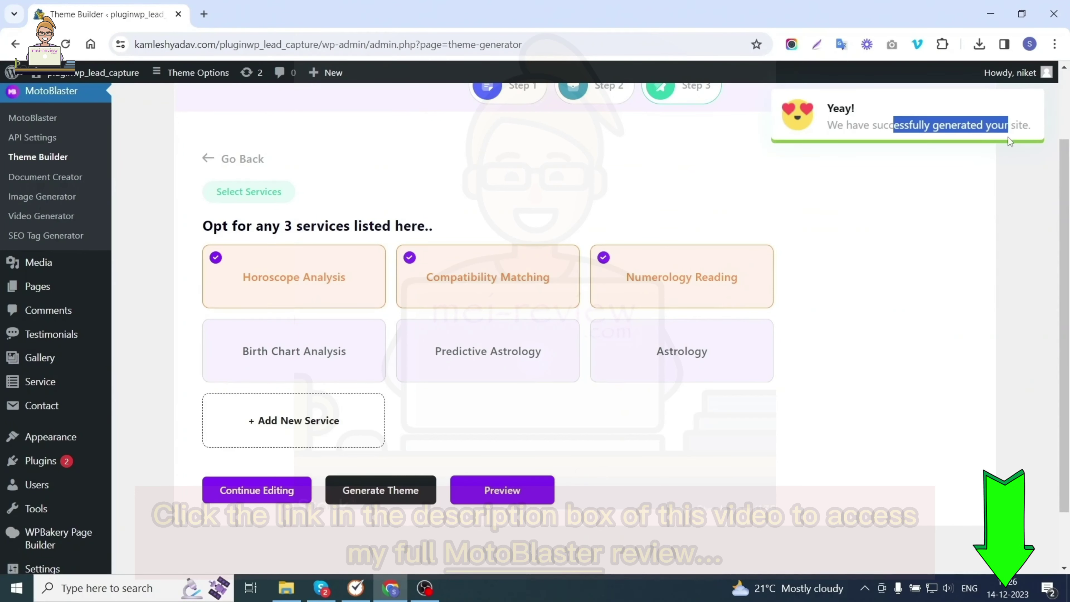
Preview the generated astrologer site in its own tab, then return to the Theme Builder.
{"action": "left_click", "coordinate": [516, 496]}
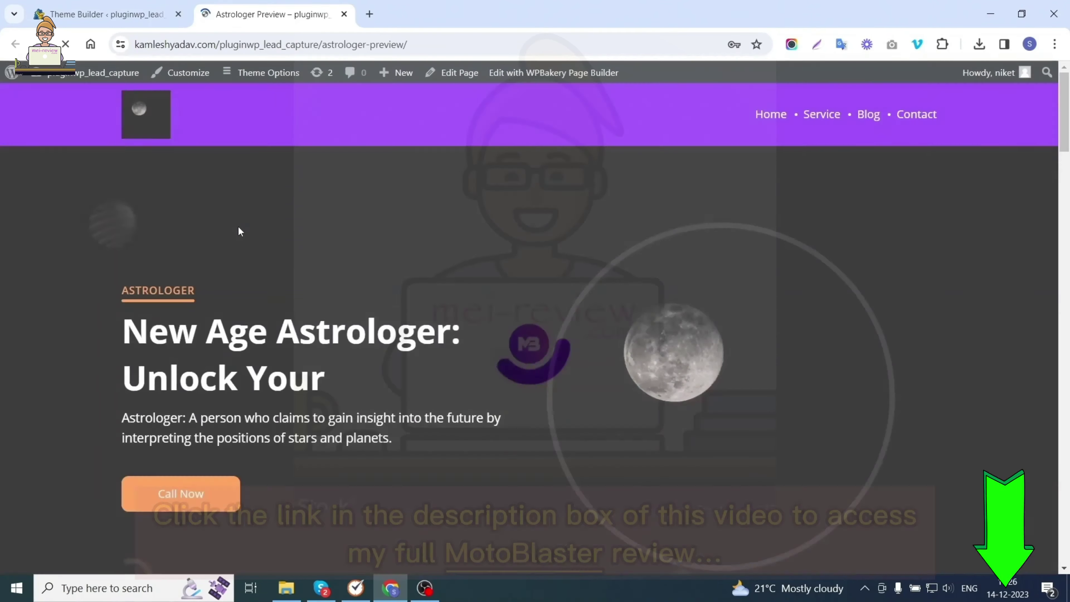
{"action": "scroll", "coordinate": [727, 358], "scroll_direction": "down", "scroll_amount": 5}
{"action": "scroll", "coordinate": [725, 357], "scroll_direction": "down", "scroll_amount": 10}
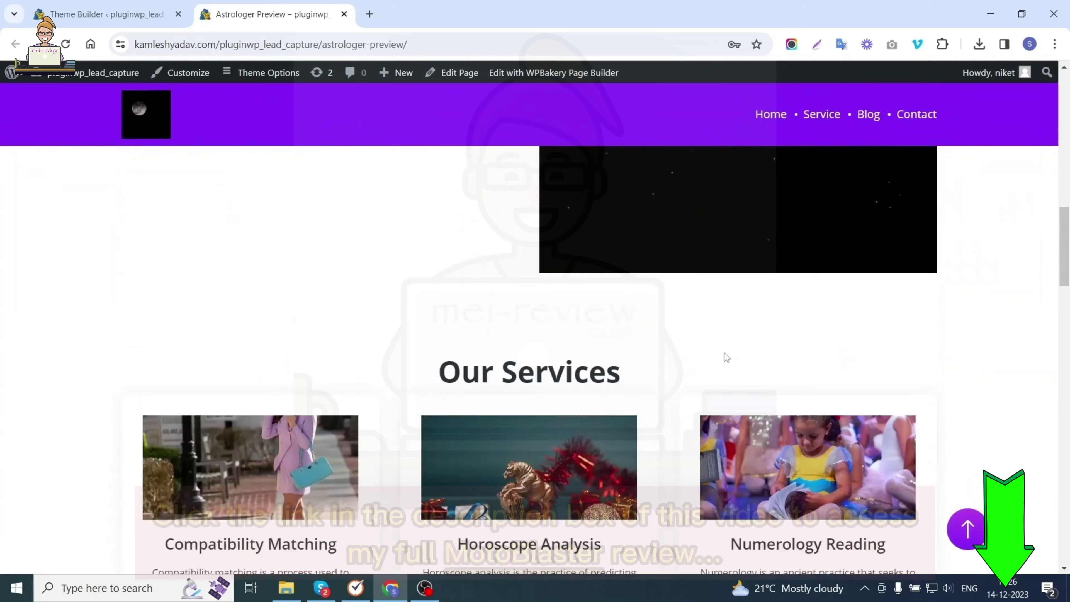
{"action": "scroll", "coordinate": [725, 357], "scroll_direction": "down", "scroll_amount": 10}
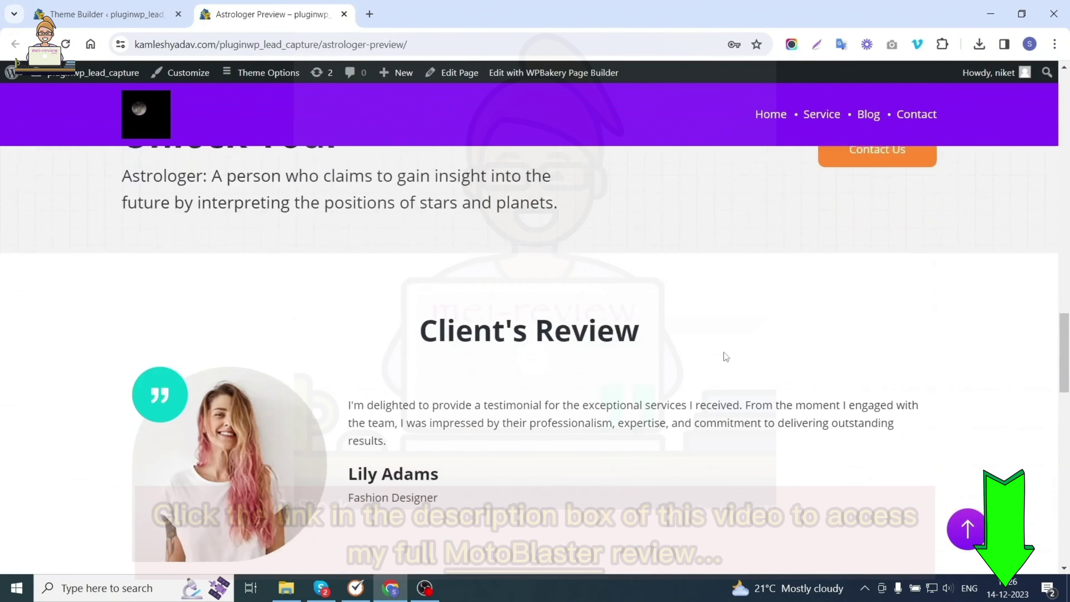
{"action": "scroll", "coordinate": [724, 355], "scroll_direction": "down", "scroll_amount": 10}
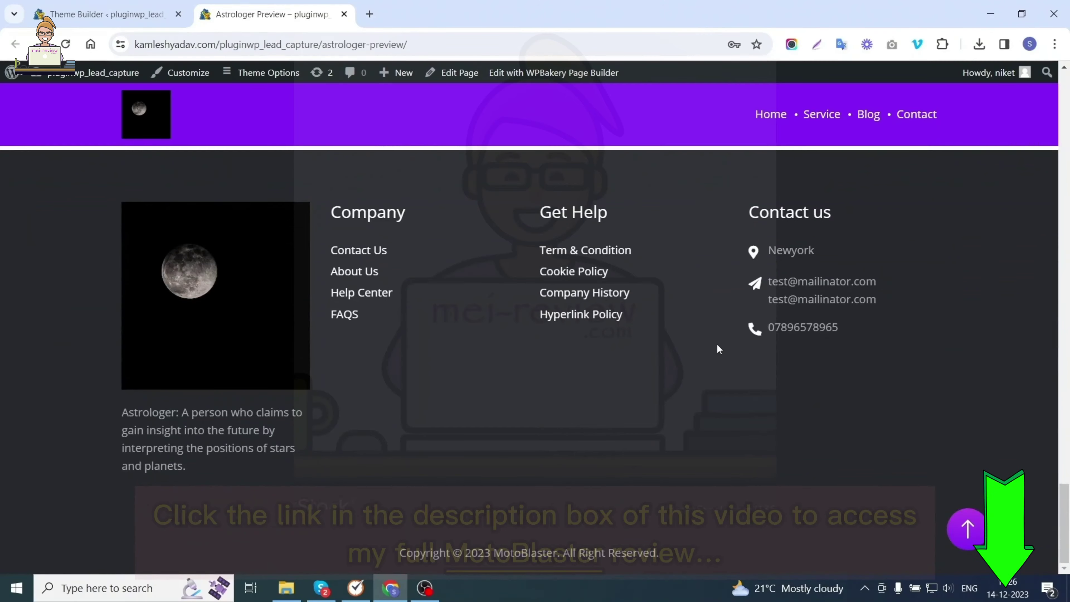
{"action": "scroll", "coordinate": [715, 345], "scroll_direction": "up", "scroll_amount": 20}
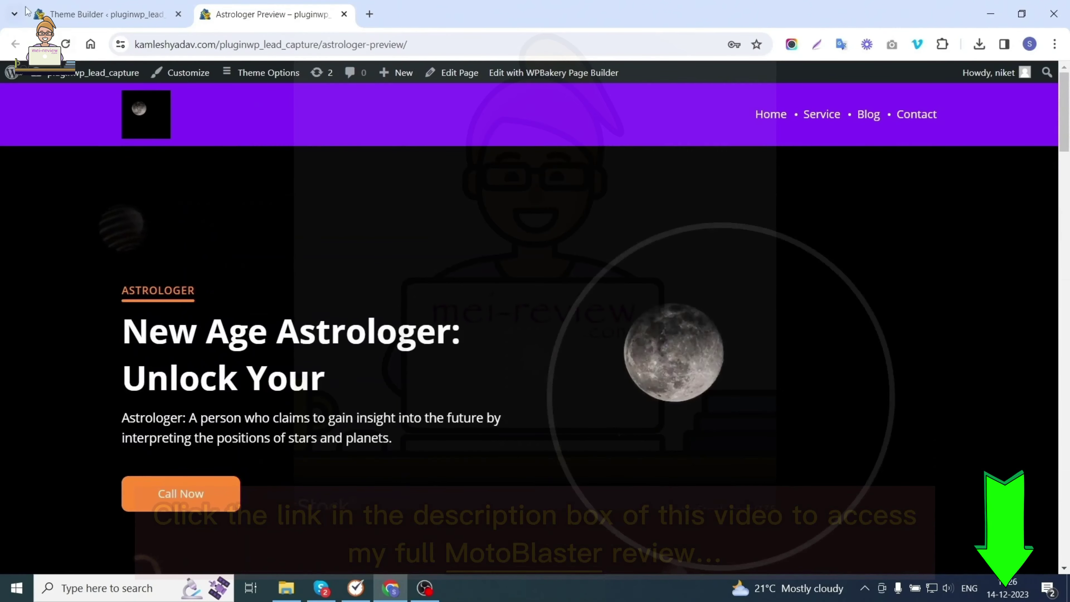
{"action": "left_click", "coordinate": [106, 14]}
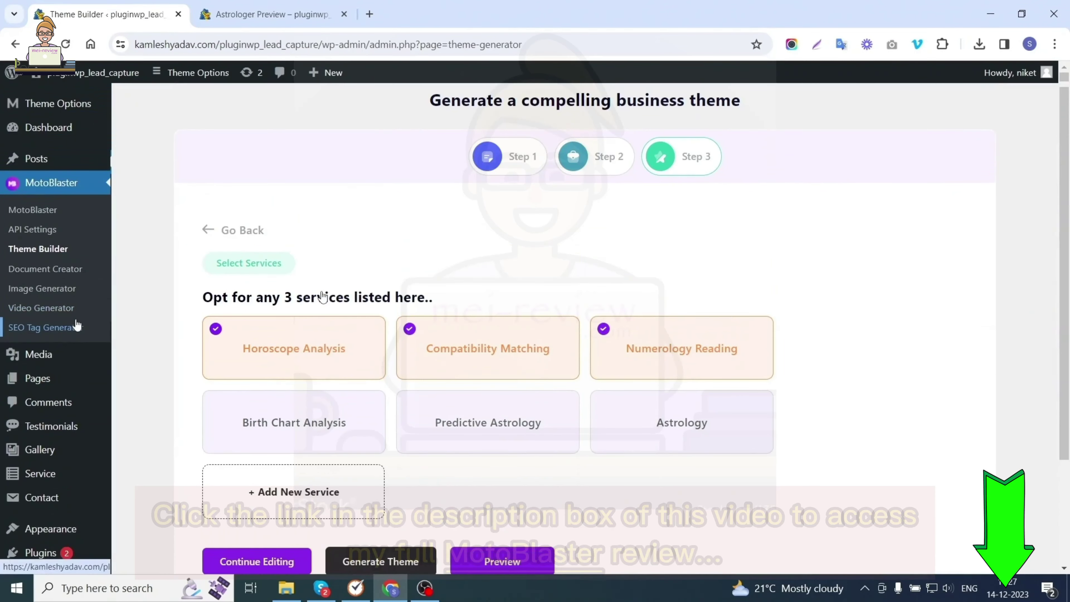
Generate Document Creator content for the prompt 'give me content on Astrology'.
{"action": "left_click", "coordinate": [33, 270]}
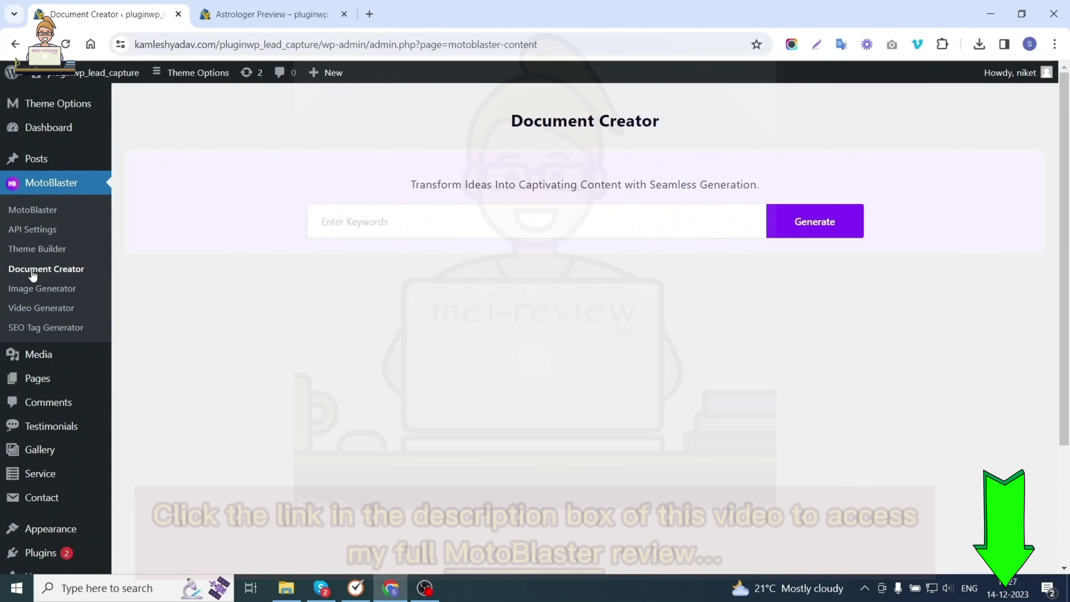
{"action": "left_click", "coordinate": [401, 221]}
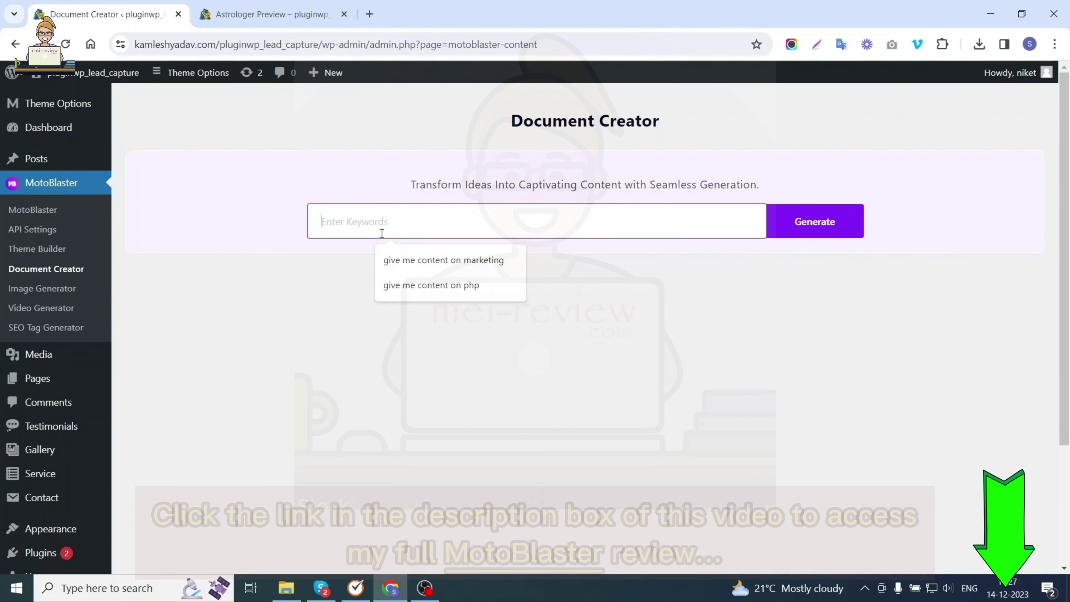
{"action": "type", "text": "give me content on Astrology"}
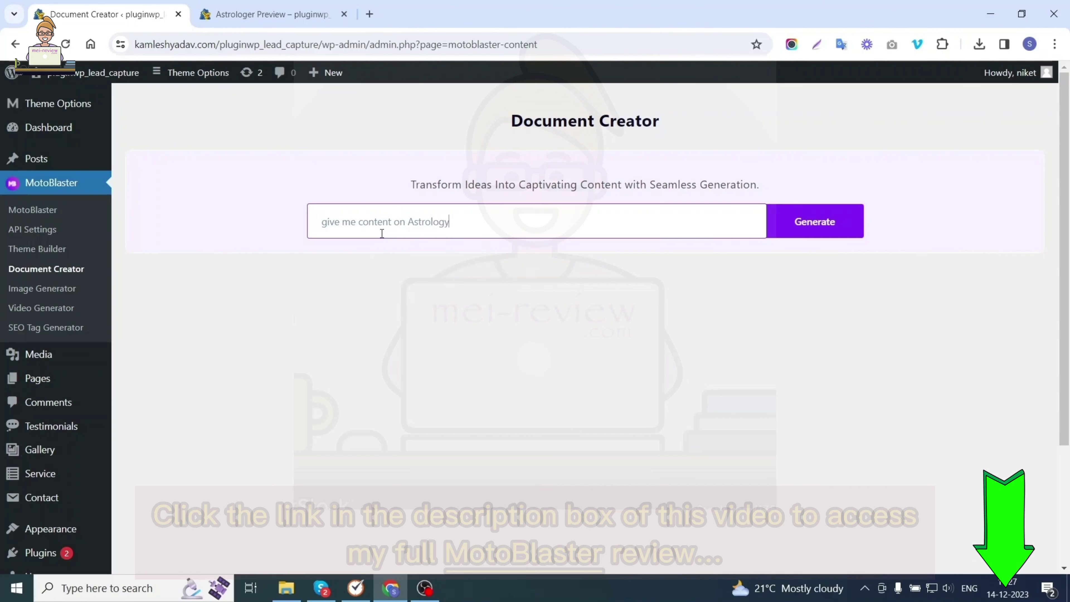
{"action": "left_click", "coordinate": [819, 224]}
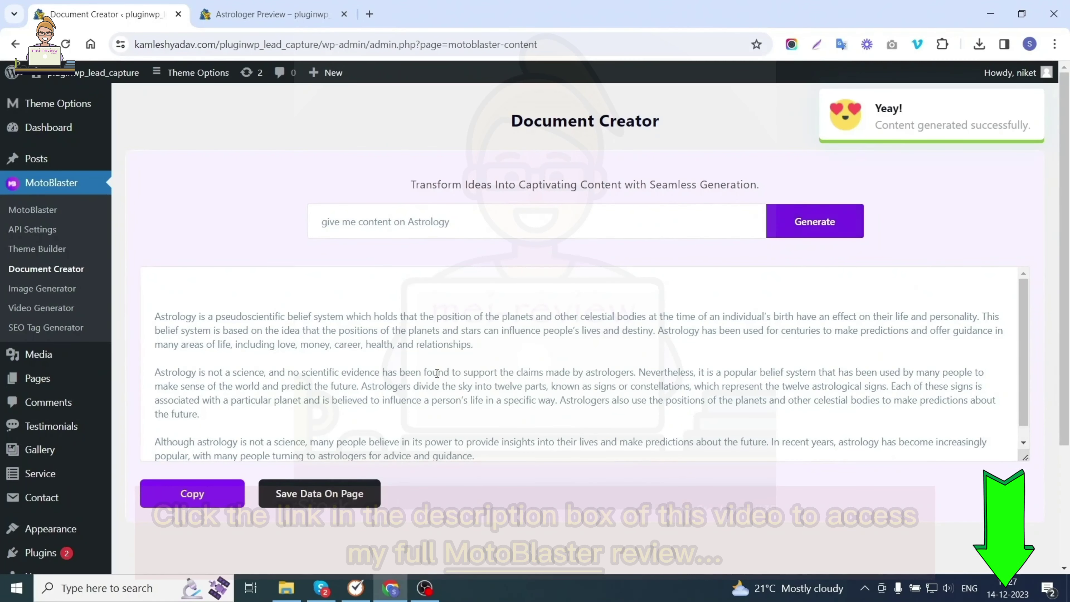
Copy the generated astrology text and save it as a new page.
{"action": "scroll", "coordinate": [287, 329], "scroll_direction": "down", "scroll_amount": 1}
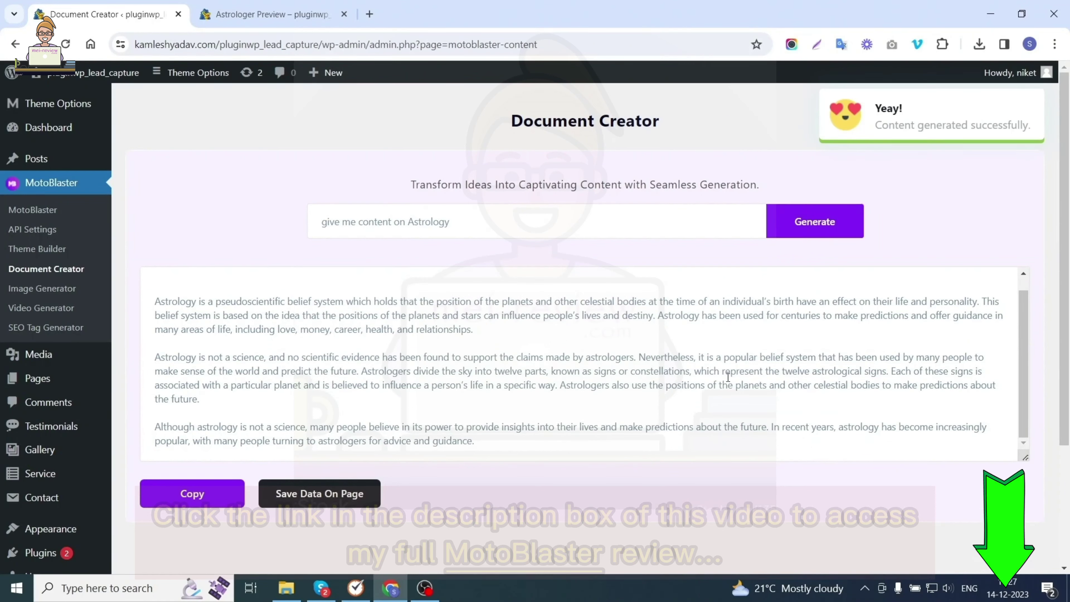
{"action": "left_click", "coordinate": [173, 499]}
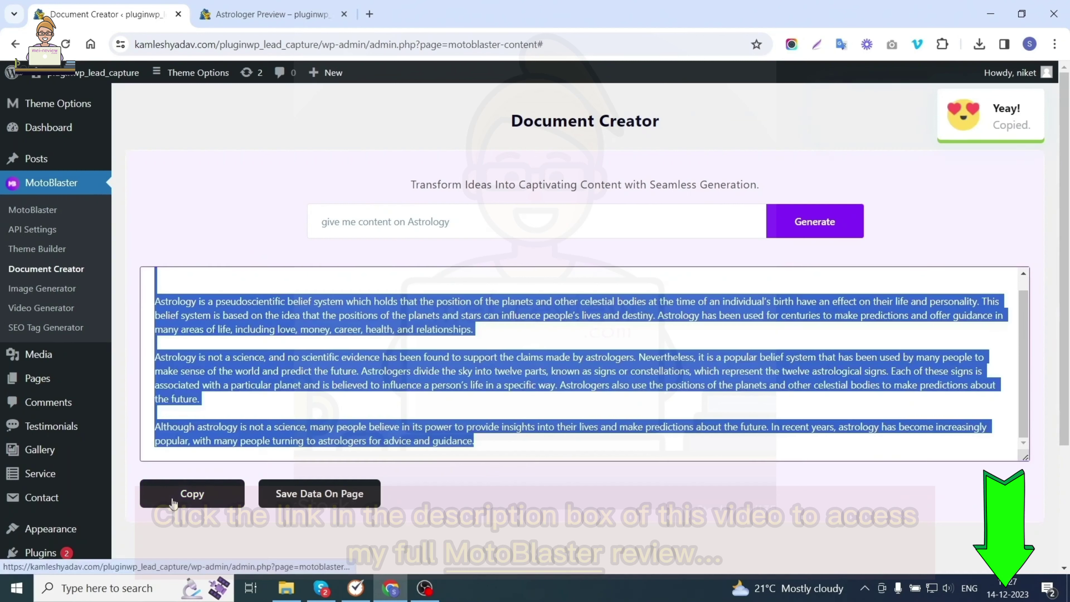
{"action": "left_click", "coordinate": [328, 497]}
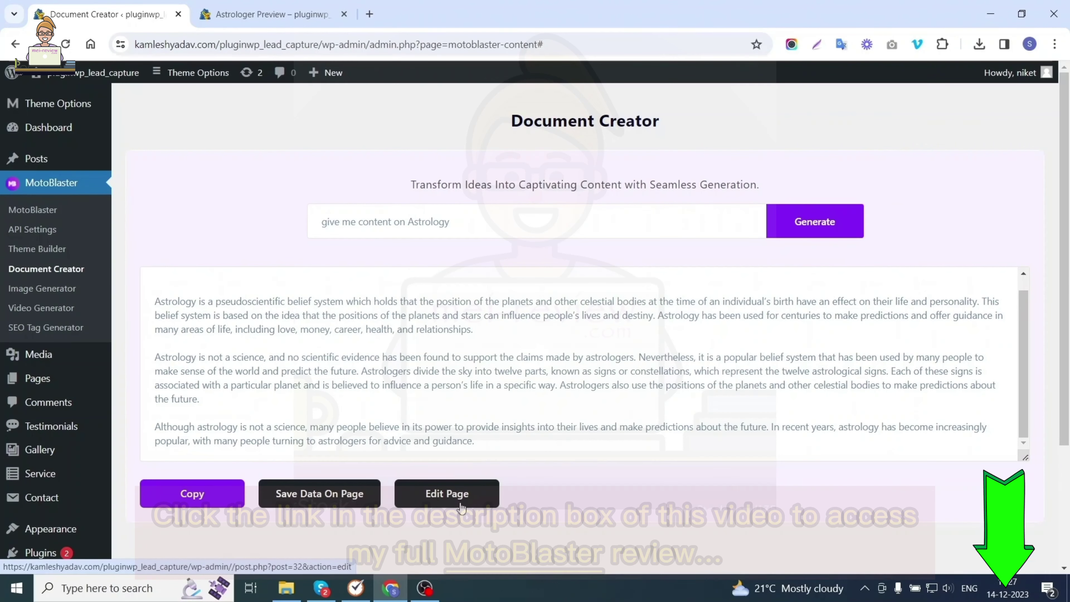
{"action": "left_click", "coordinate": [18, 295]}
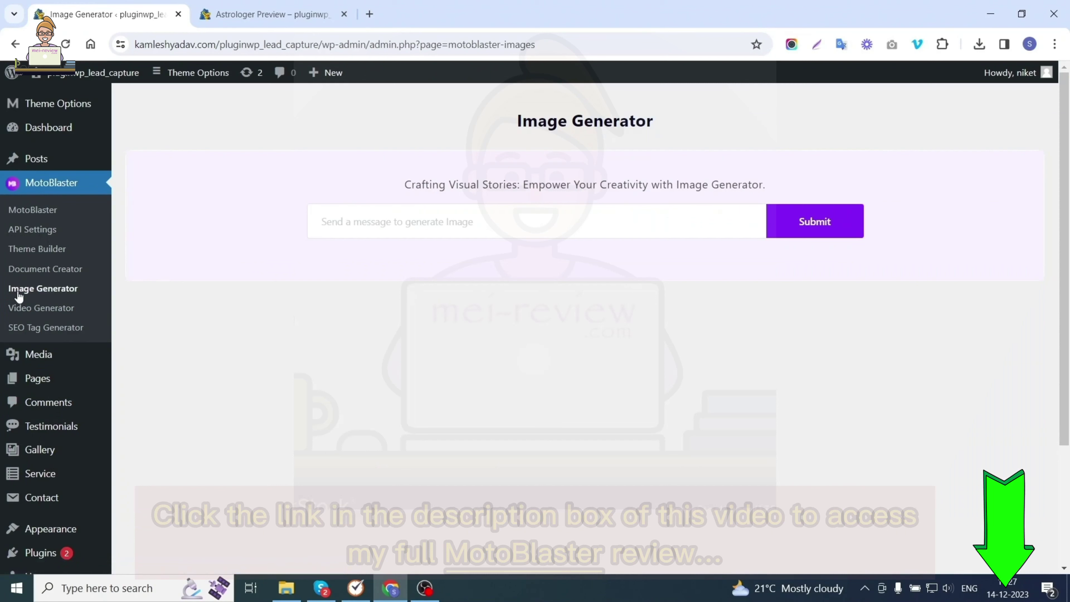
Generate AI images for the prompt 'Astrology' in the Image Generator.
{"action": "left_click", "coordinate": [394, 229]}
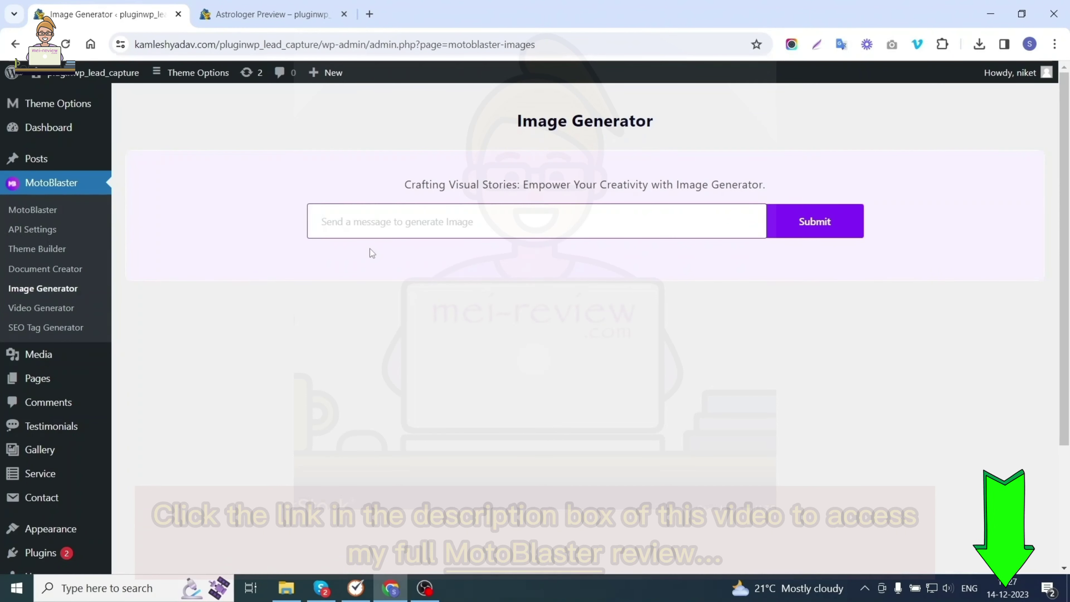
{"action": "type", "text": "As"}
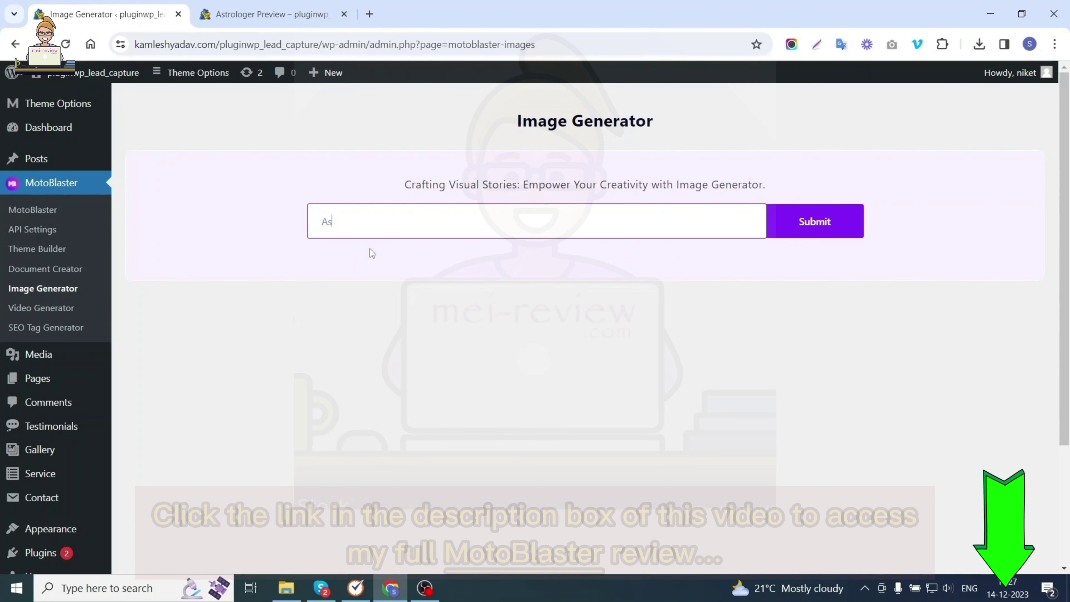
{"action": "type", "text": "trology"}
{"action": "left_click", "coordinate": [821, 225]}
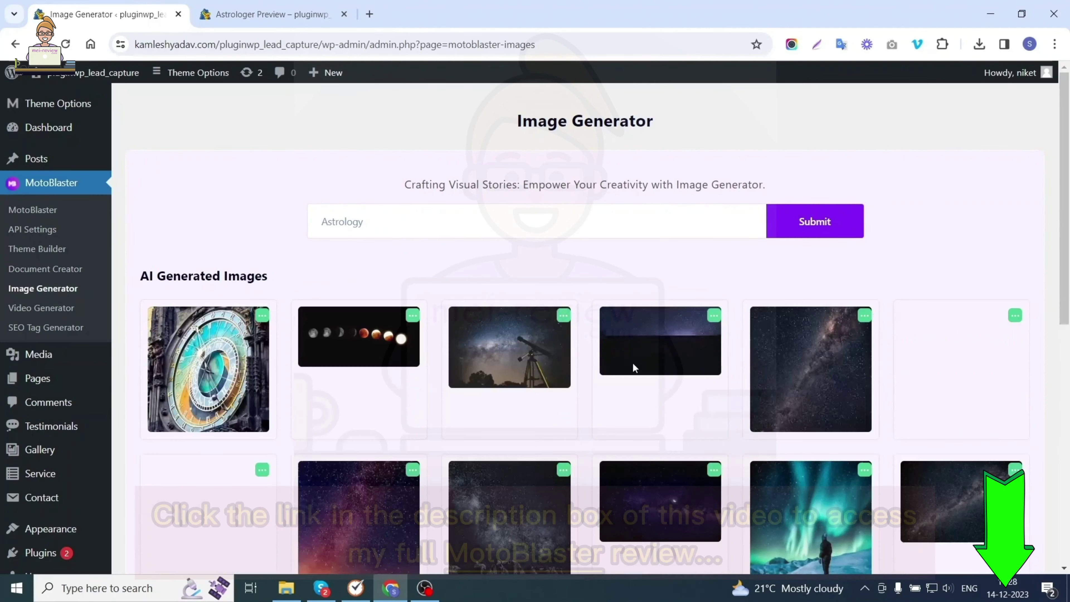
{"action": "scroll", "coordinate": [633, 364], "scroll_direction": "down", "scroll_amount": 1}
{"action": "scroll", "coordinate": [633, 365], "scroll_direction": "down", "scroll_amount": 8}
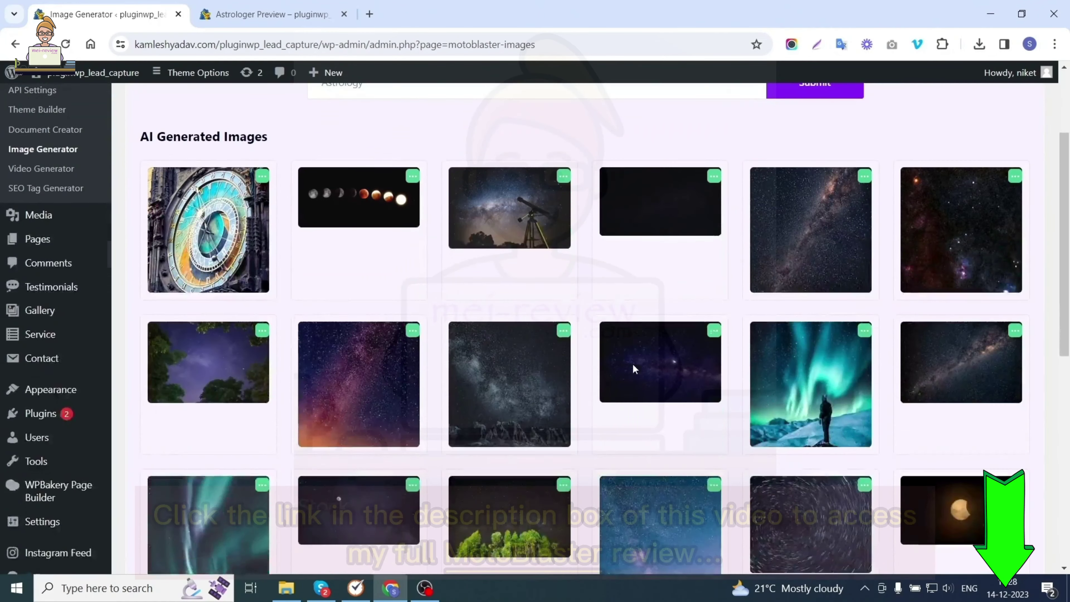
{"action": "scroll", "coordinate": [296, 453], "scroll_direction": "up", "scroll_amount": 8}
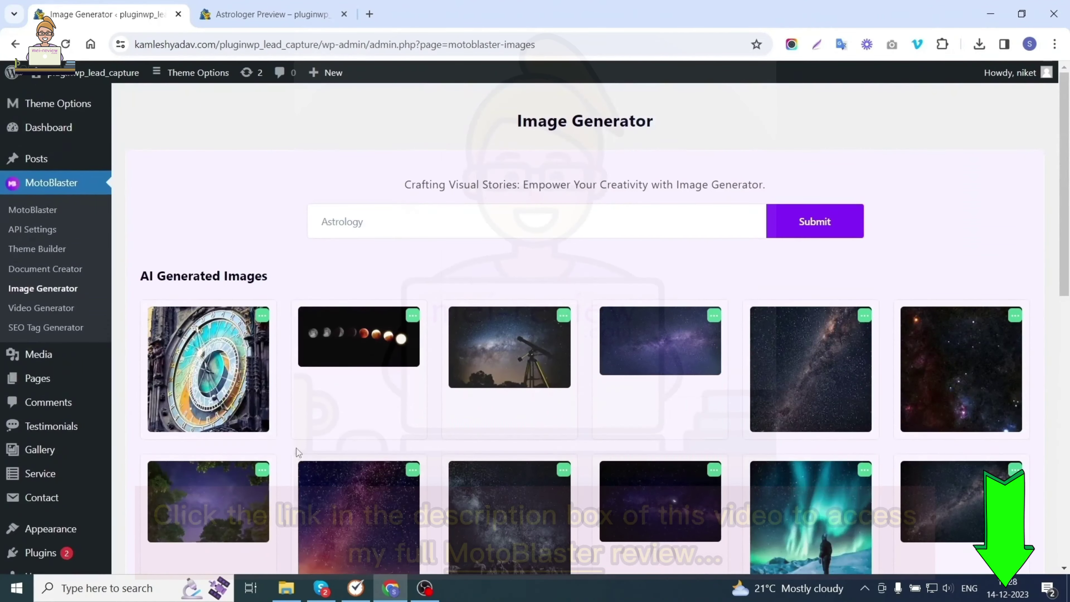
Download the astronomical-clock image to a new tab, then return to the Image Generator.
{"action": "left_click", "coordinate": [256, 325]}
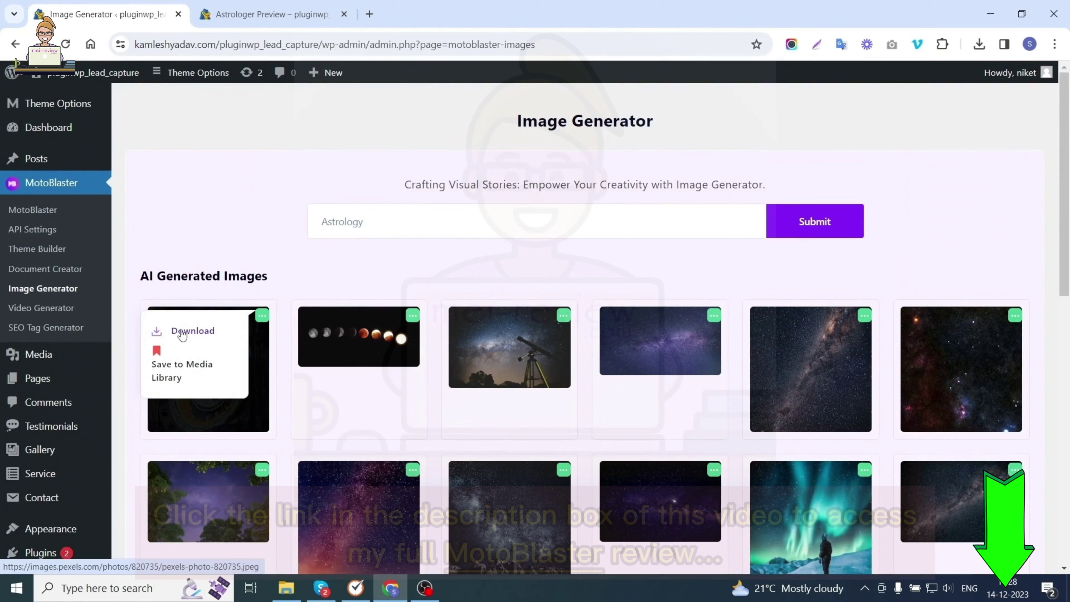
{"action": "left_click", "coordinate": [192, 330]}
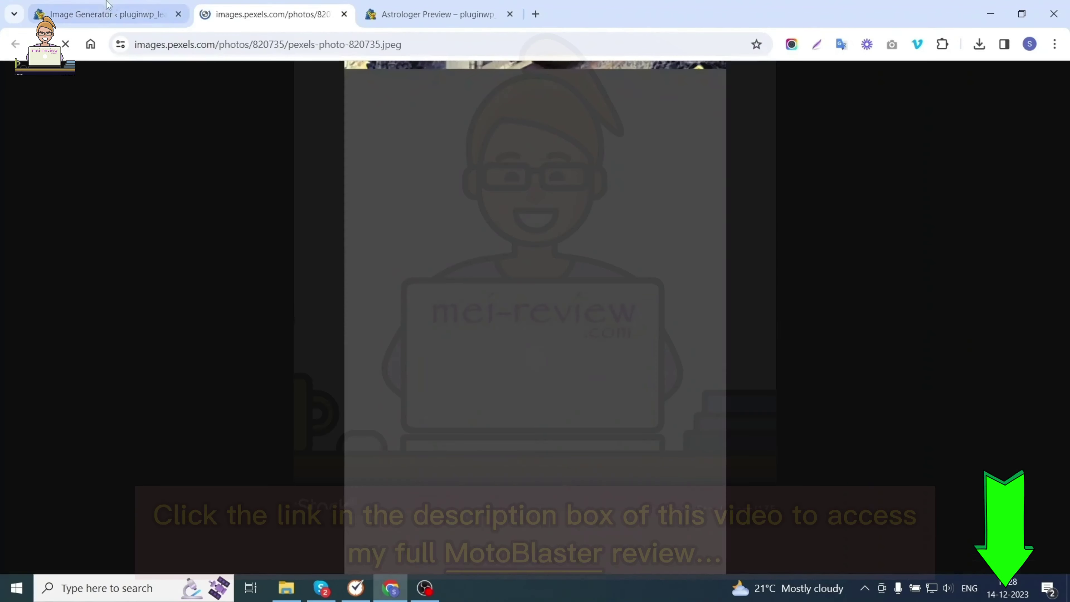
{"action": "key", "text": "ctrl+shift+Tab"}
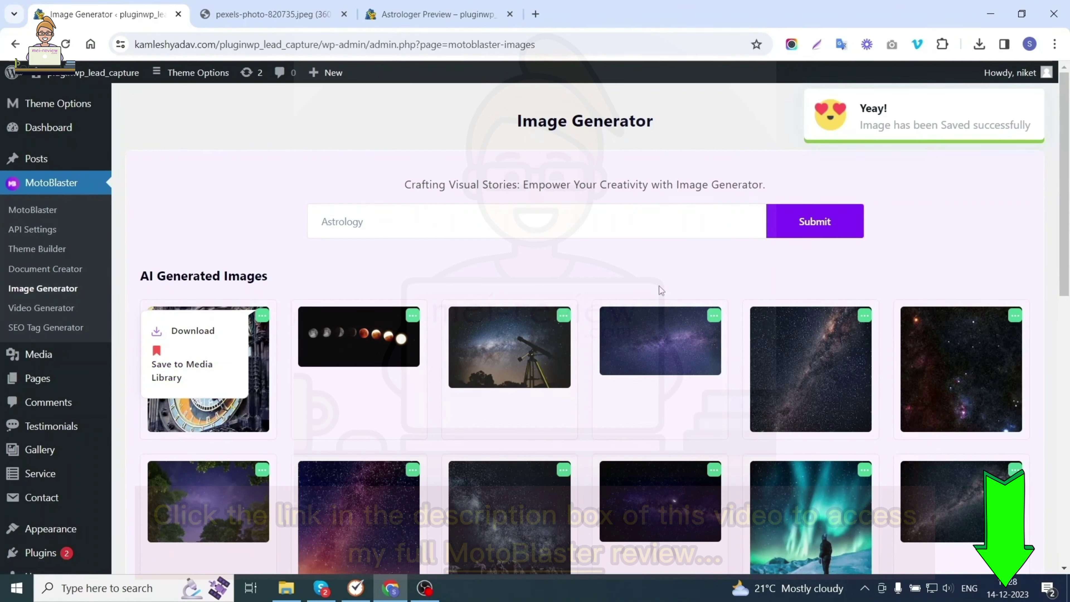
{"action": "mouse_move", "coordinate": [32, 360]}
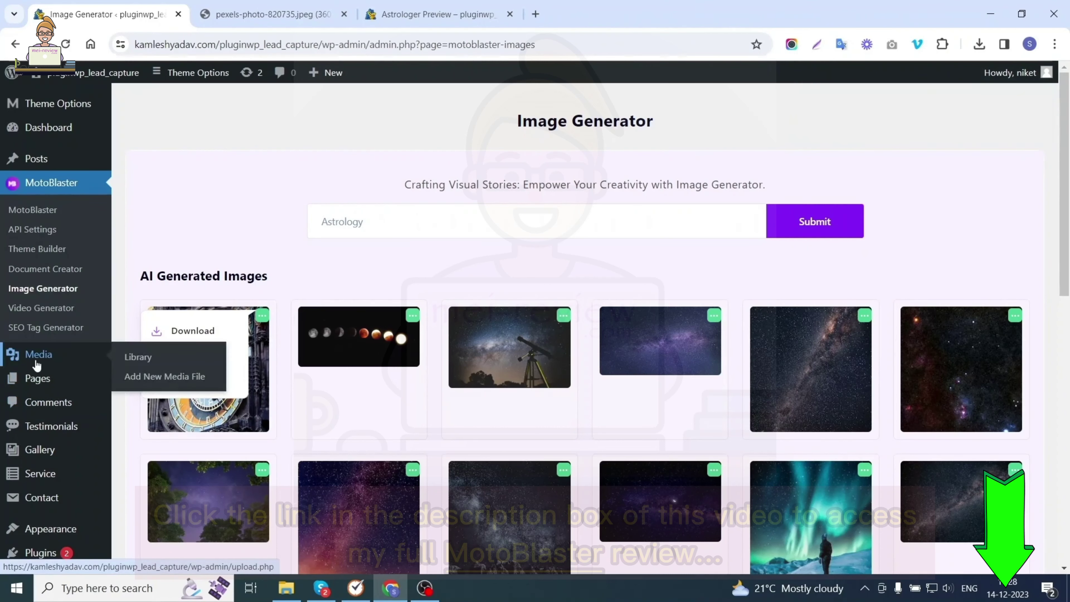
Generate videos for 'videos on Astrology' and open the first crystals video's options menu.
{"action": "left_click", "coordinate": [50, 309]}
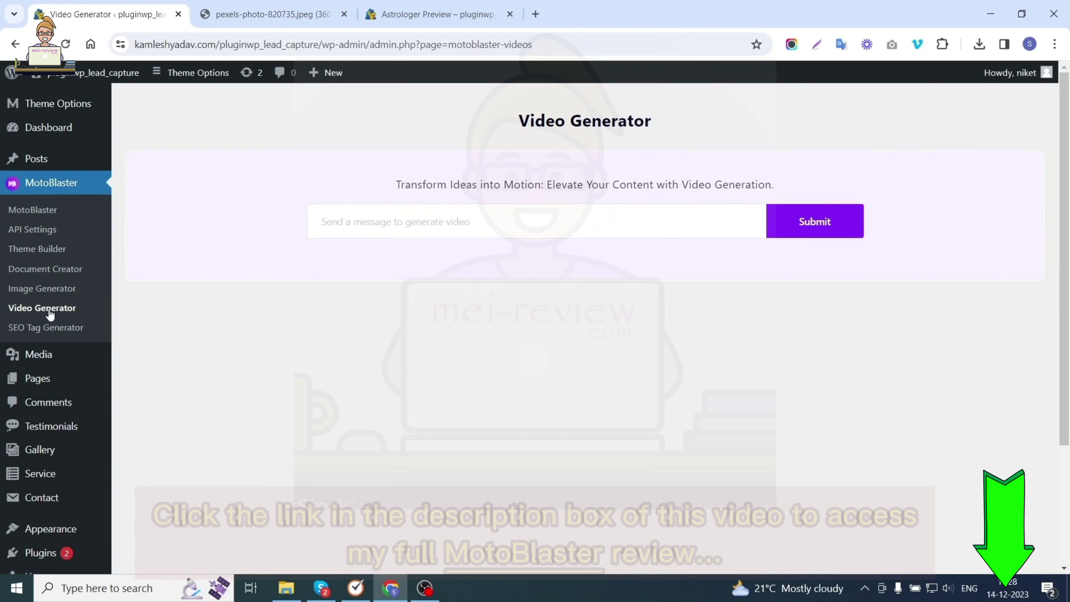
{"action": "left_click", "coordinate": [490, 220]}
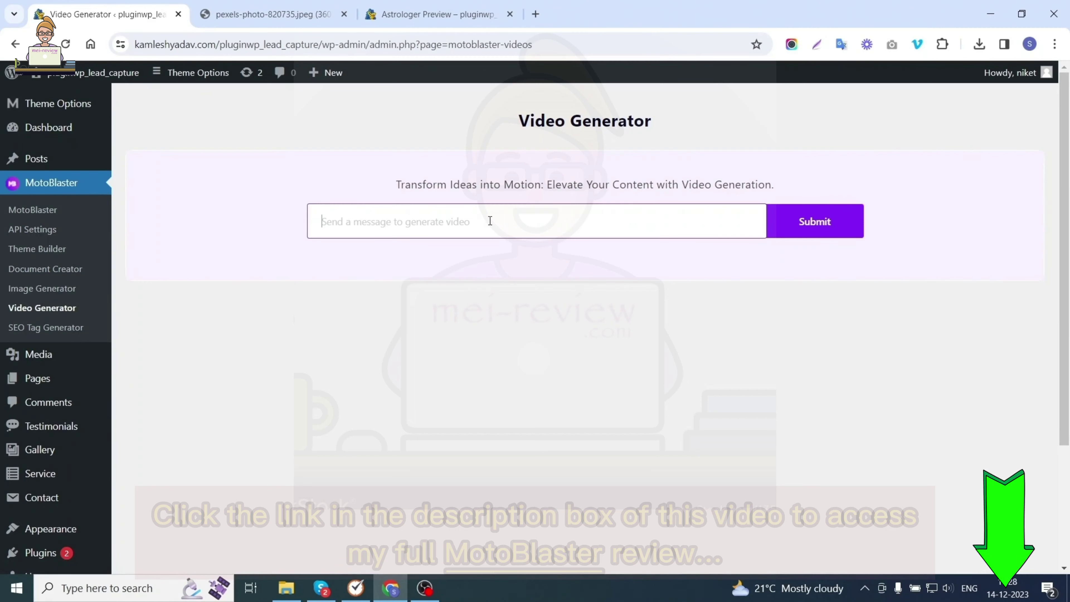
{"action": "type", "text": "videos on Astrology"}
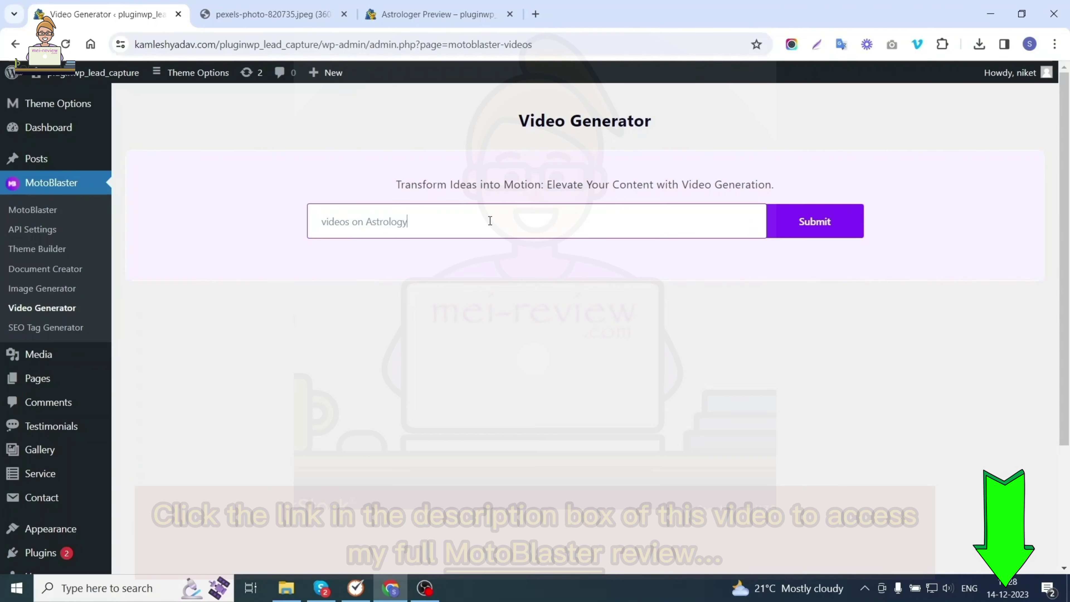
{"action": "left_click", "coordinate": [815, 217]}
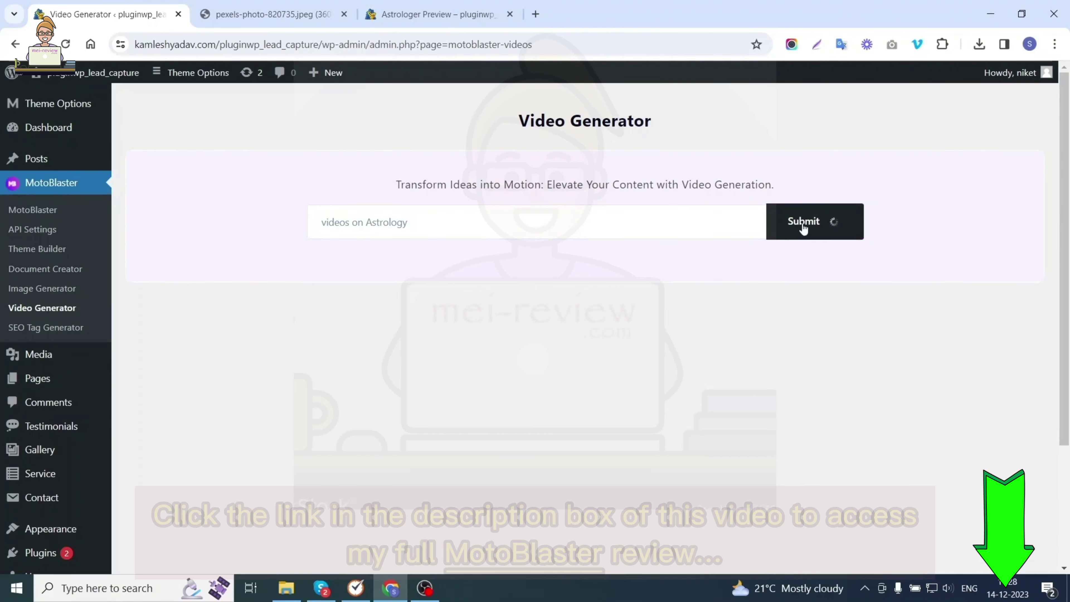
{"action": "scroll", "coordinate": [512, 323], "scroll_direction": "down", "scroll_amount": 4}
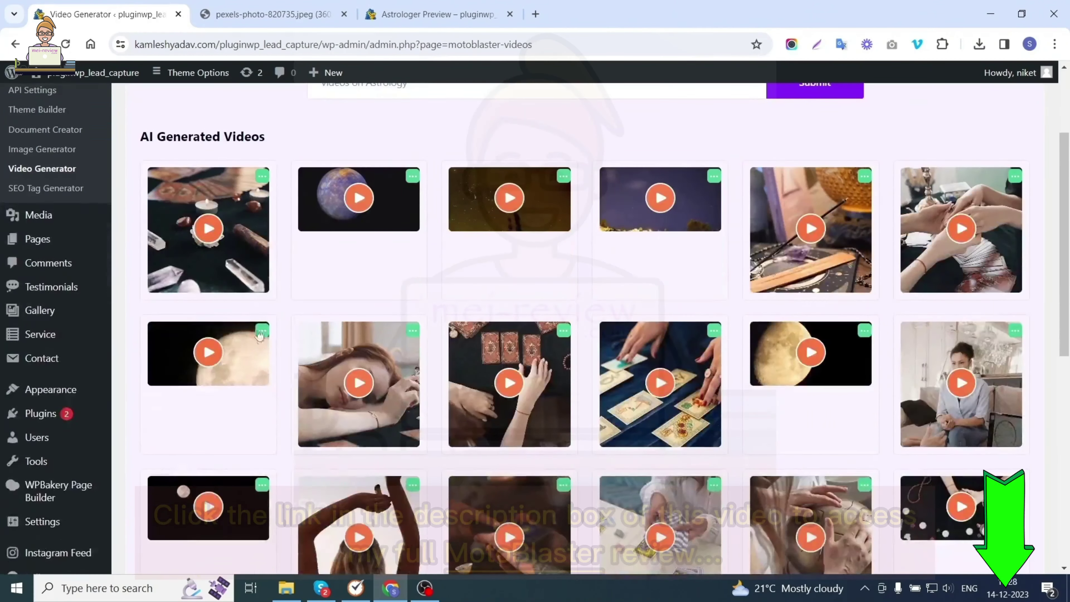
{"action": "scroll", "coordinate": [830, 397], "scroll_direction": "up", "scroll_amount": 4}
{"action": "scroll", "coordinate": [830, 397], "scroll_direction": "down", "scroll_amount": 2}
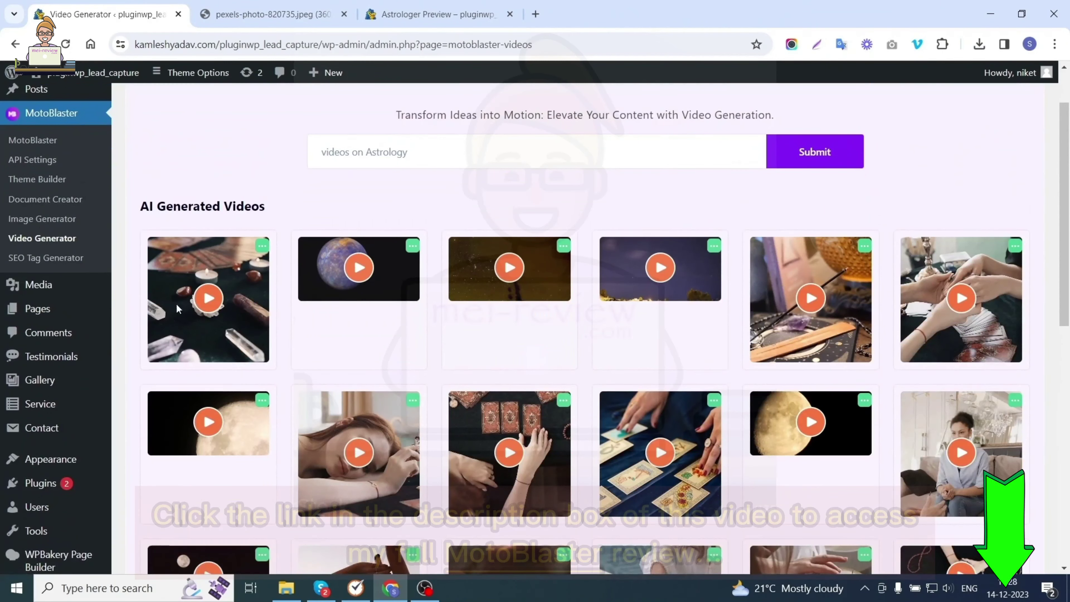
{"action": "left_click", "coordinate": [261, 247]}
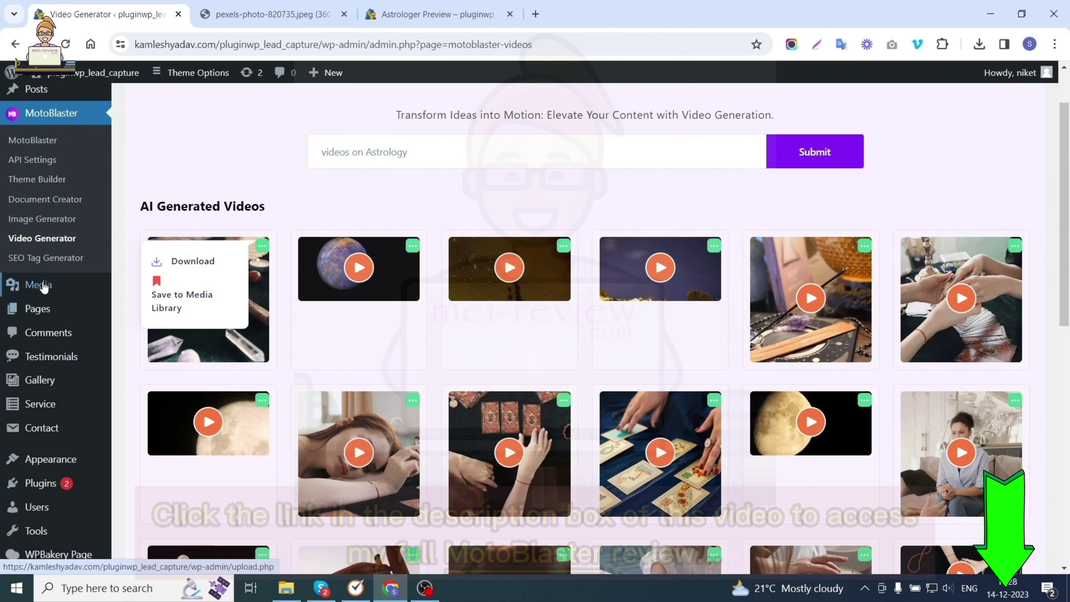
Generate SEO tags for the keyword 'Astrology' in the SEO Tag Generator.
{"action": "left_click", "coordinate": [28, 258]}
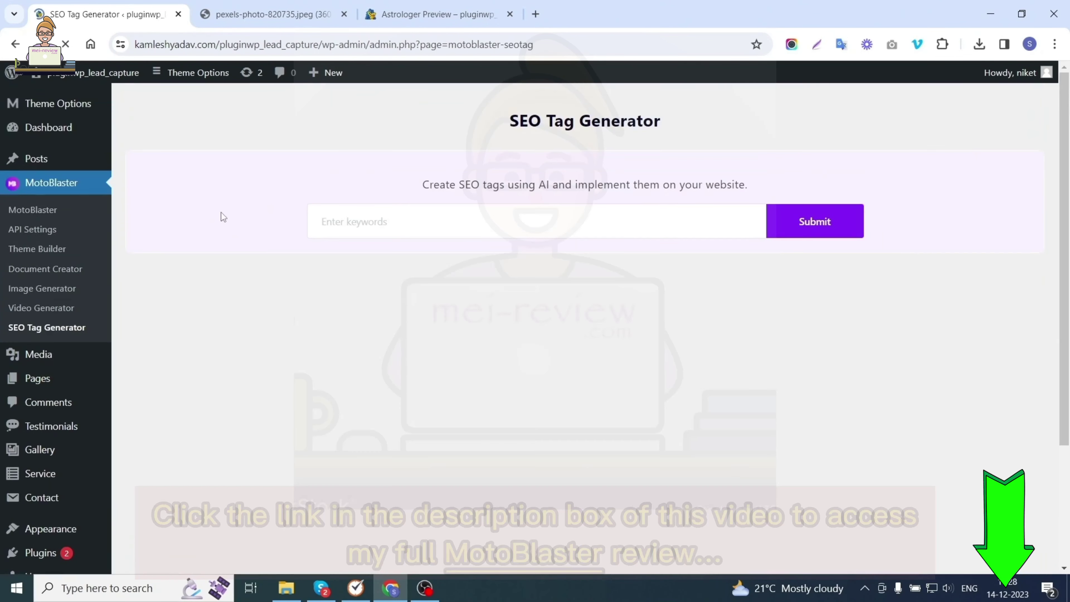
{"action": "left_click", "coordinate": [363, 228]}
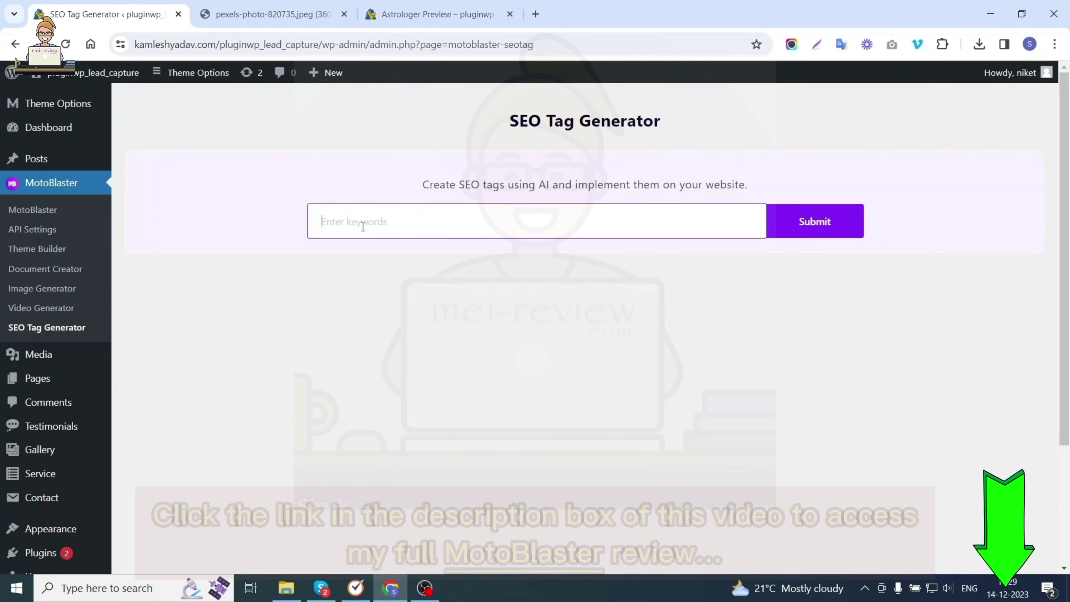
{"action": "type", "text": "Astrology"}
{"action": "left_click", "coordinate": [786, 231]}
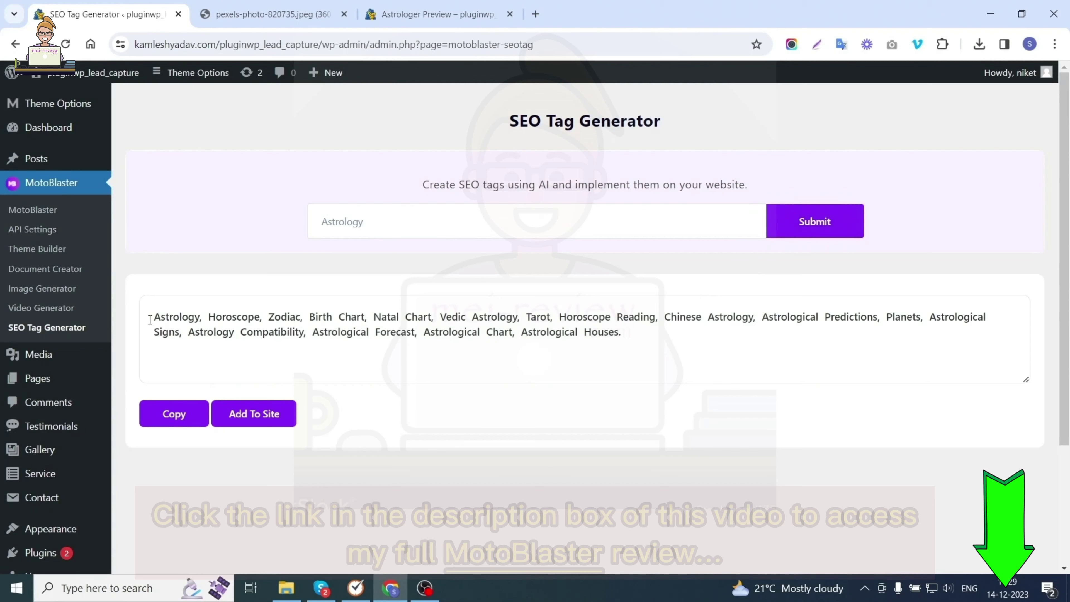
Select and copy the tags from Horoscope to Astrological Houses and add them to the site.
{"action": "left_click_drag", "start_coordinate": [155, 319], "coordinate": [629, 331]}
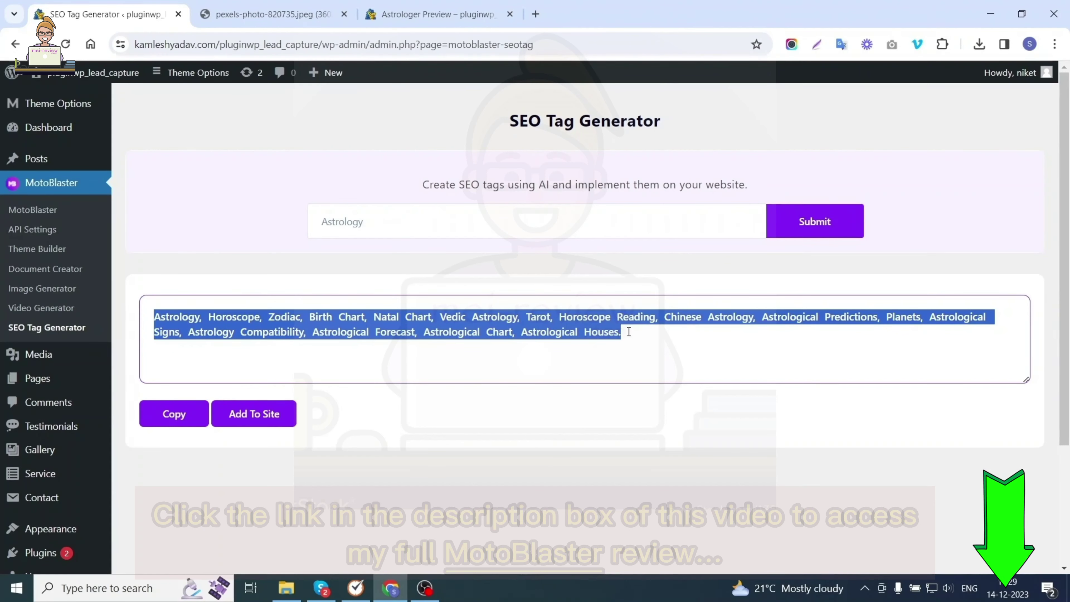
{"action": "left_click", "coordinate": [192, 415]}
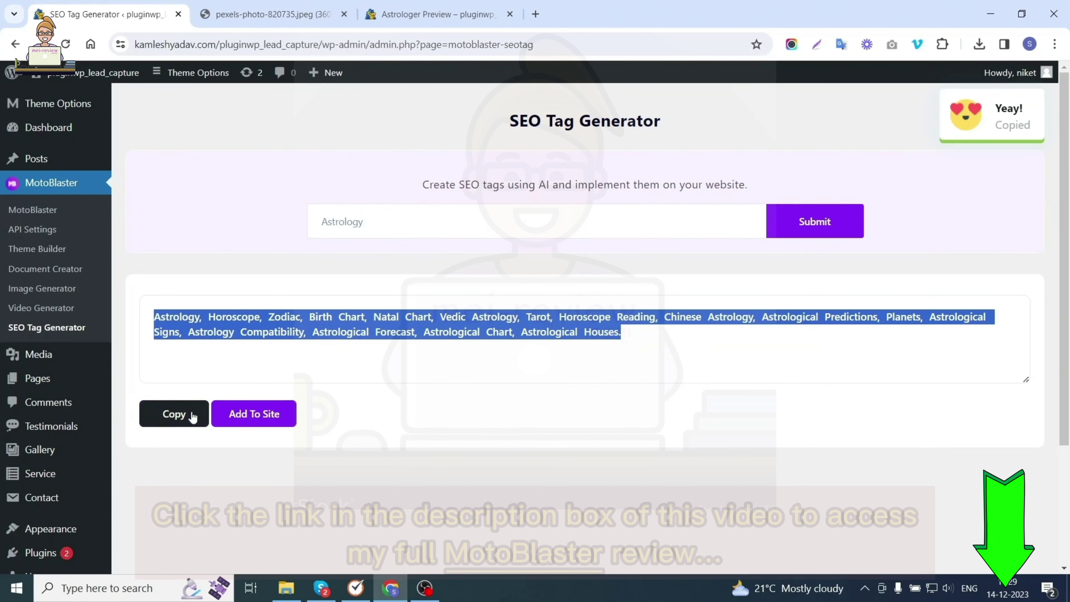
{"action": "left_click", "coordinate": [255, 415]}
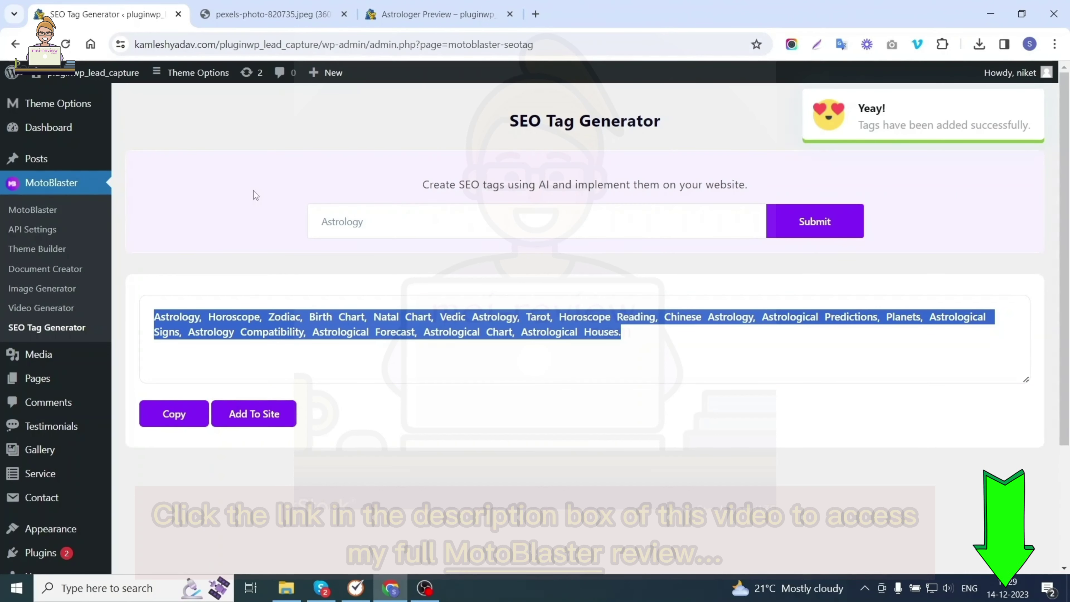
{"action": "left_click", "coordinate": [30, 209]}
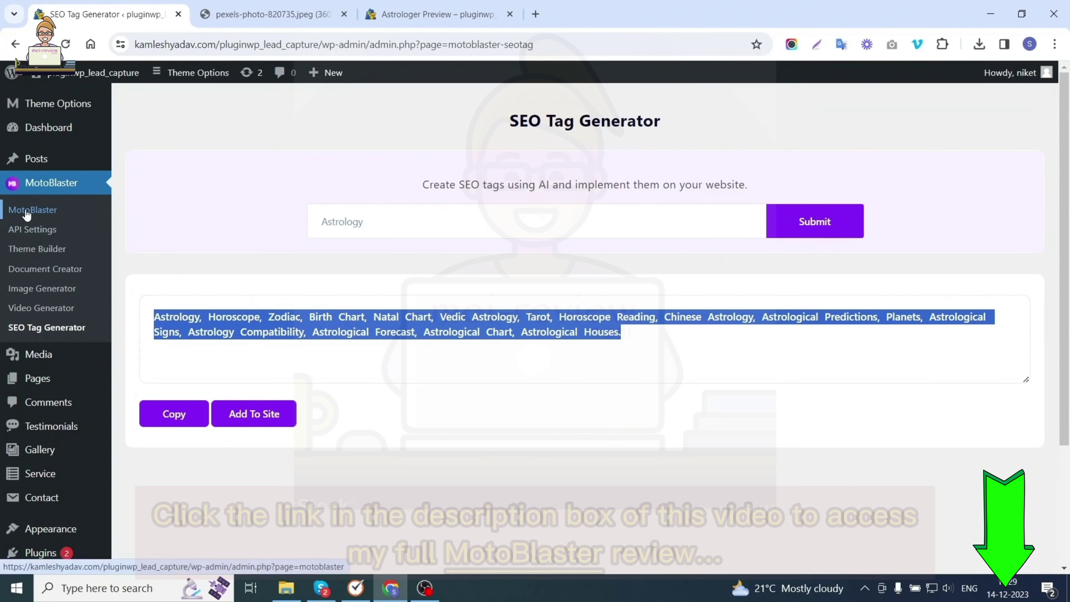
Copy the Astrologer theme's social post text with #astrology and #unlockyourdestiny hashtags, then close it.
{"action": "left_click", "coordinate": [672, 266]}
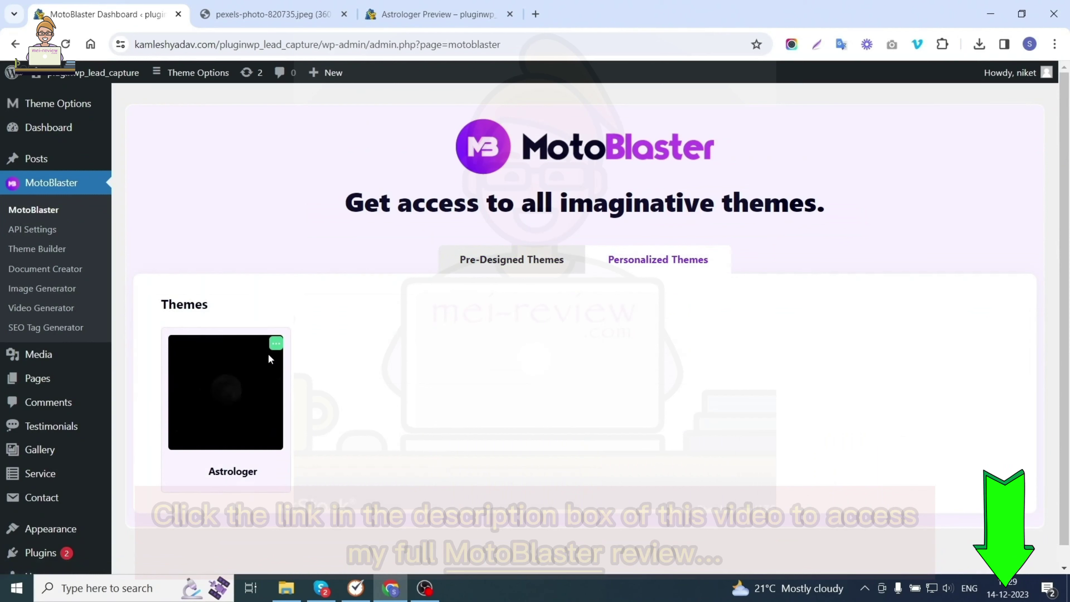
{"action": "left_click", "coordinate": [275, 345]}
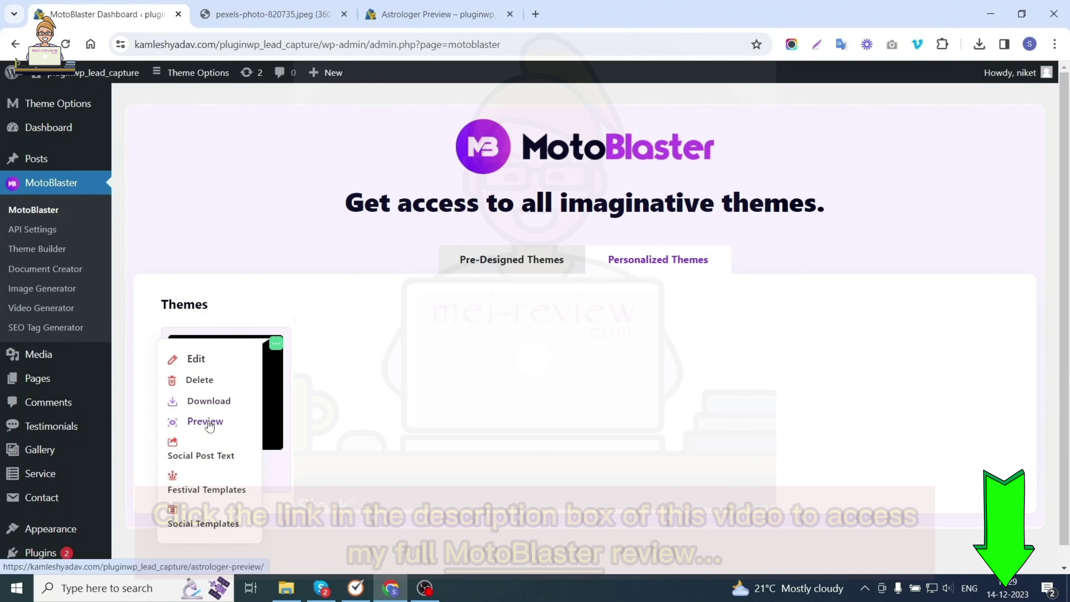
{"action": "left_click", "coordinate": [211, 462]}
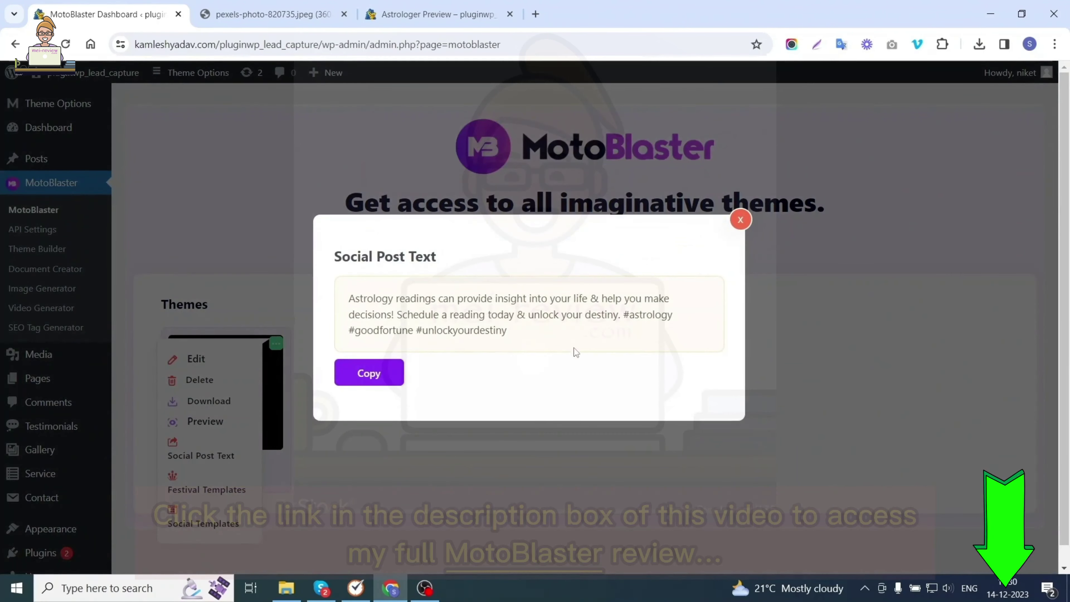
{"action": "left_click", "coordinate": [377, 380]}
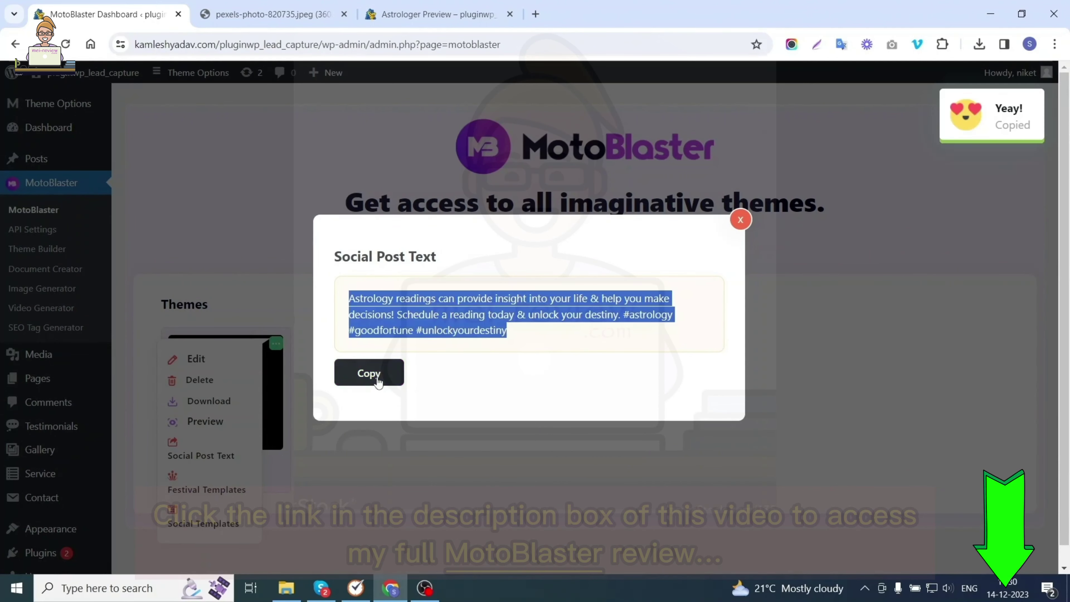
{"action": "left_click", "coordinate": [740, 220]}
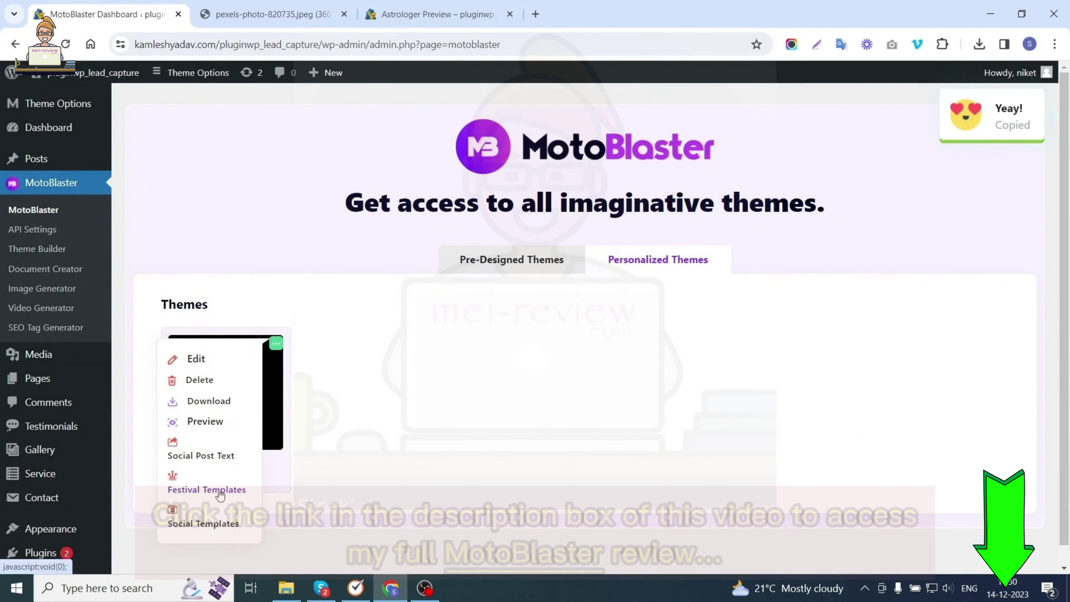
{"action": "left_click", "coordinate": [206, 489]}
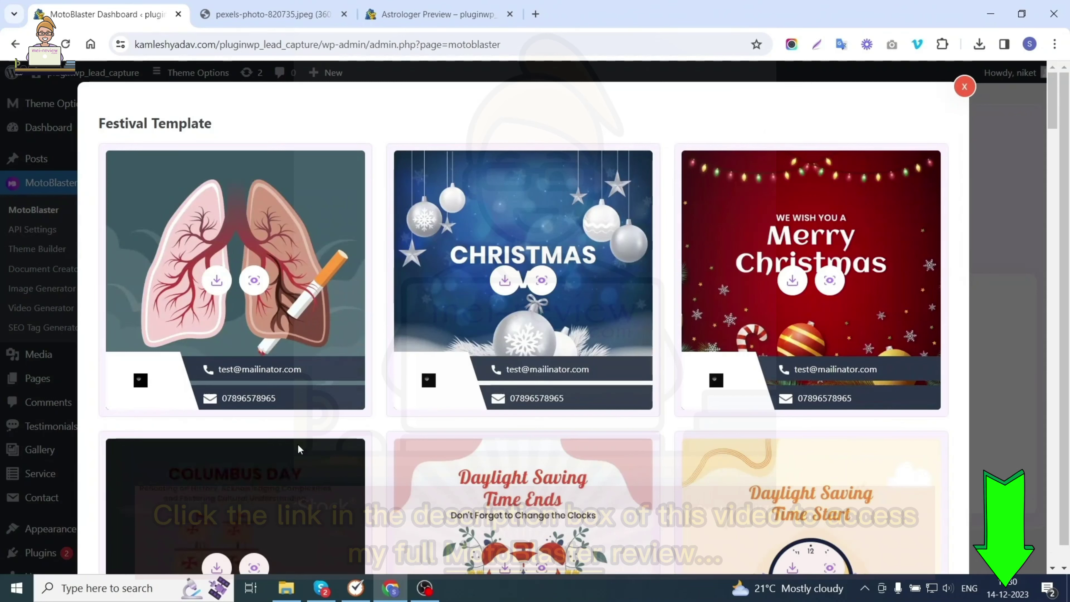
{"action": "scroll", "coordinate": [610, 287], "scroll_direction": "down", "scroll_amount": 2}
{"action": "scroll", "coordinate": [588, 306], "scroll_direction": "up", "scroll_amount": 2}
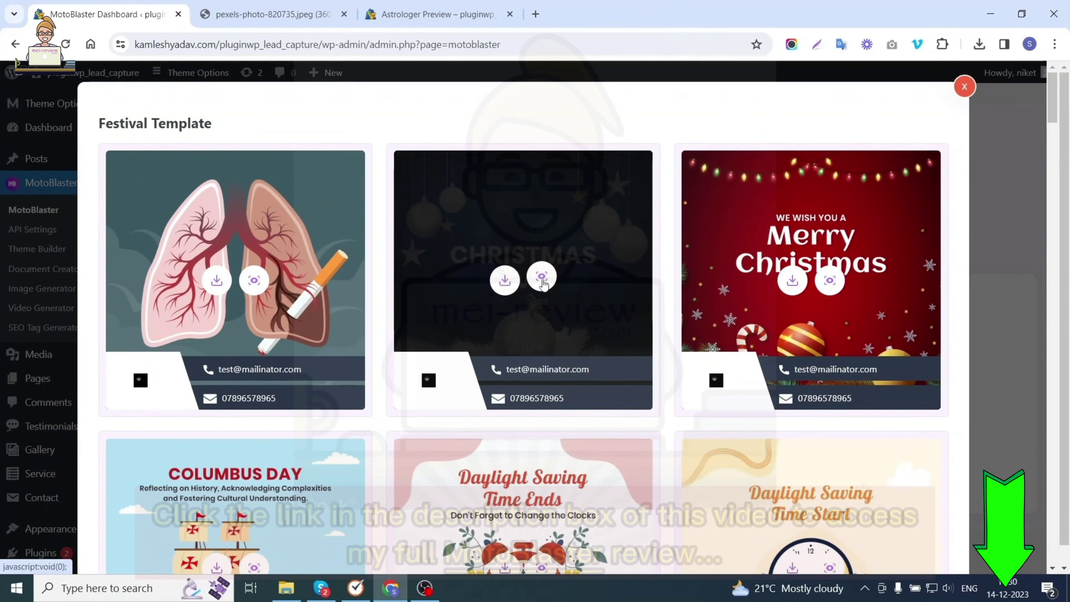
{"action": "left_click", "coordinate": [964, 88]}
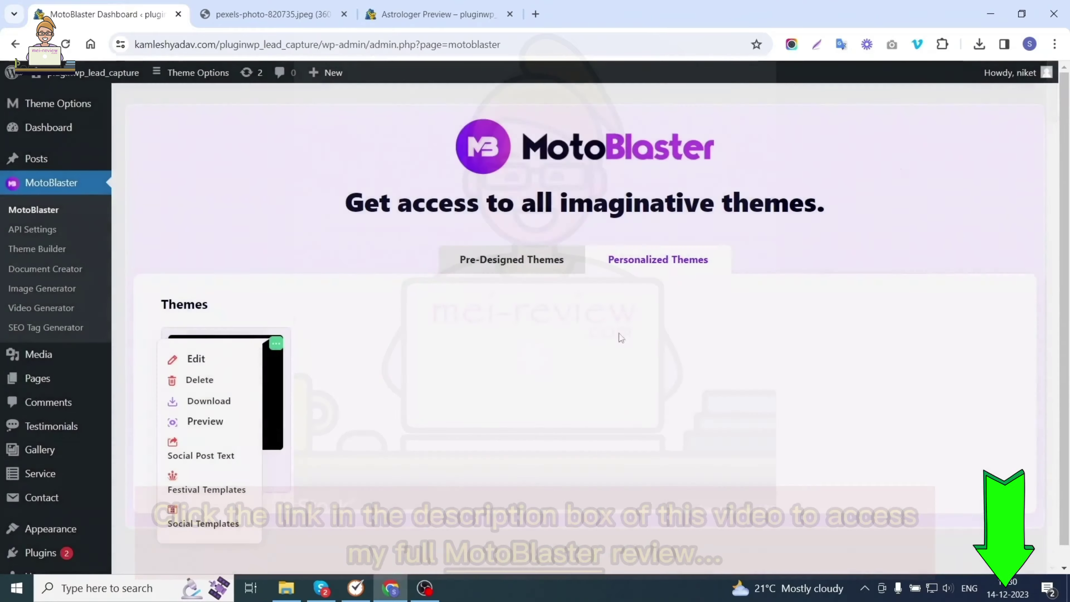
{"action": "left_click", "coordinate": [204, 504]}
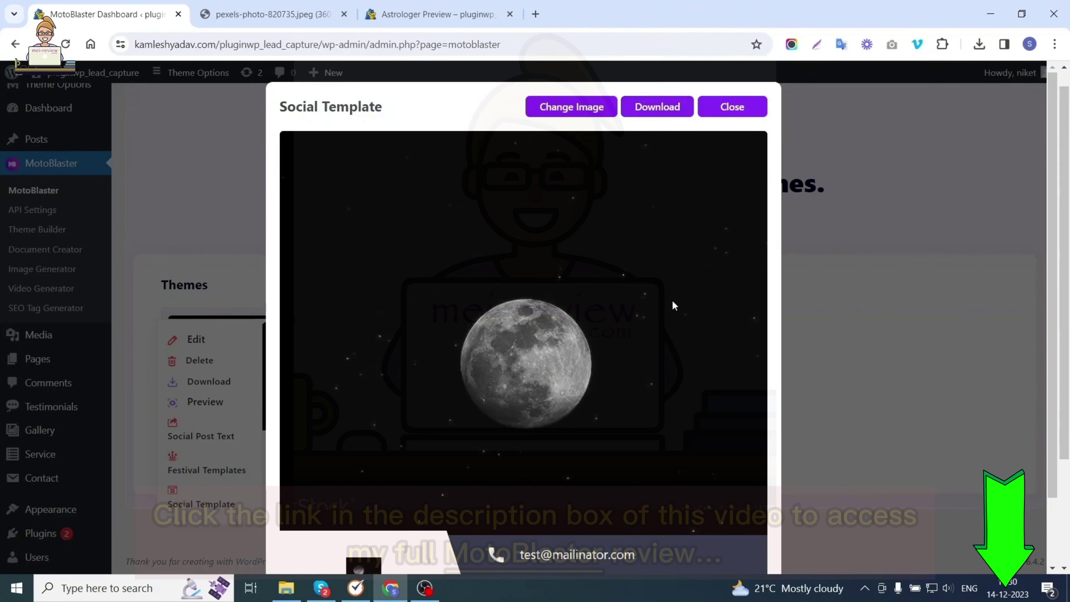
{"action": "scroll", "coordinate": [672, 299], "scroll_direction": "down", "scroll_amount": 2}
{"action": "scroll", "coordinate": [666, 346], "scroll_direction": "up", "scroll_amount": 3}
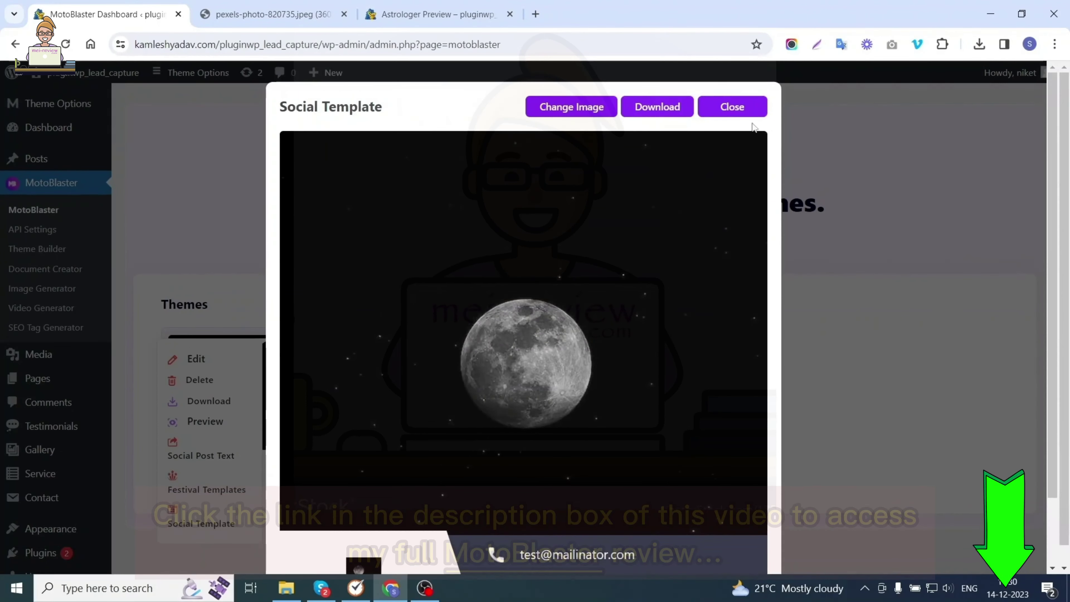
{"action": "left_click", "coordinate": [743, 105]}
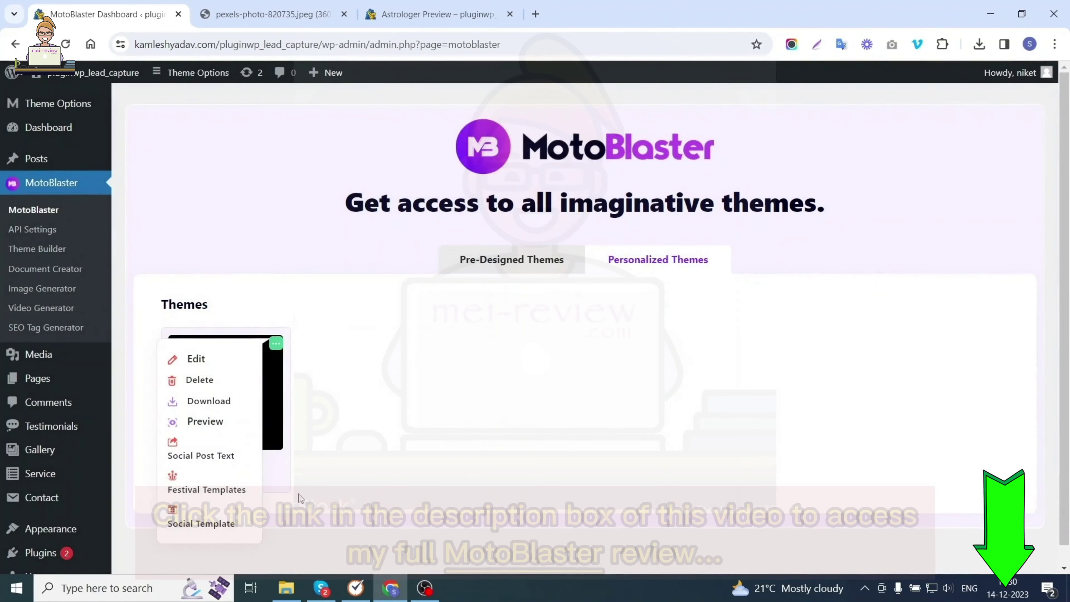
Reopen the Astrologer theme for editing and keep the default niche, business details and services.
{"action": "left_click", "coordinate": [193, 359]}
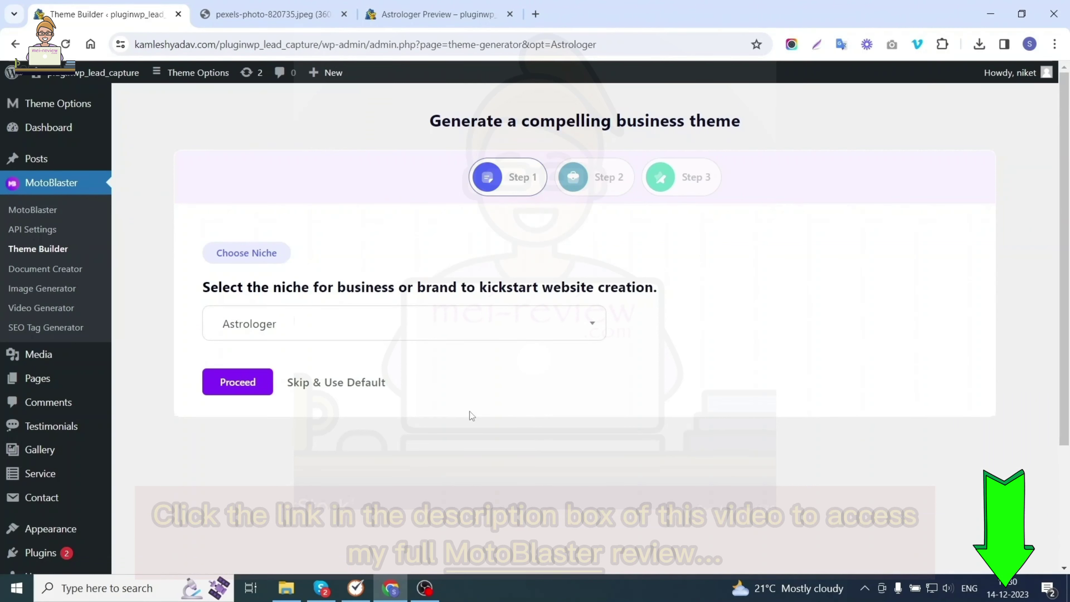
{"action": "left_click", "coordinate": [358, 388]}
{"action": "scroll", "coordinate": [612, 408], "scroll_direction": "down", "scroll_amount": 3}
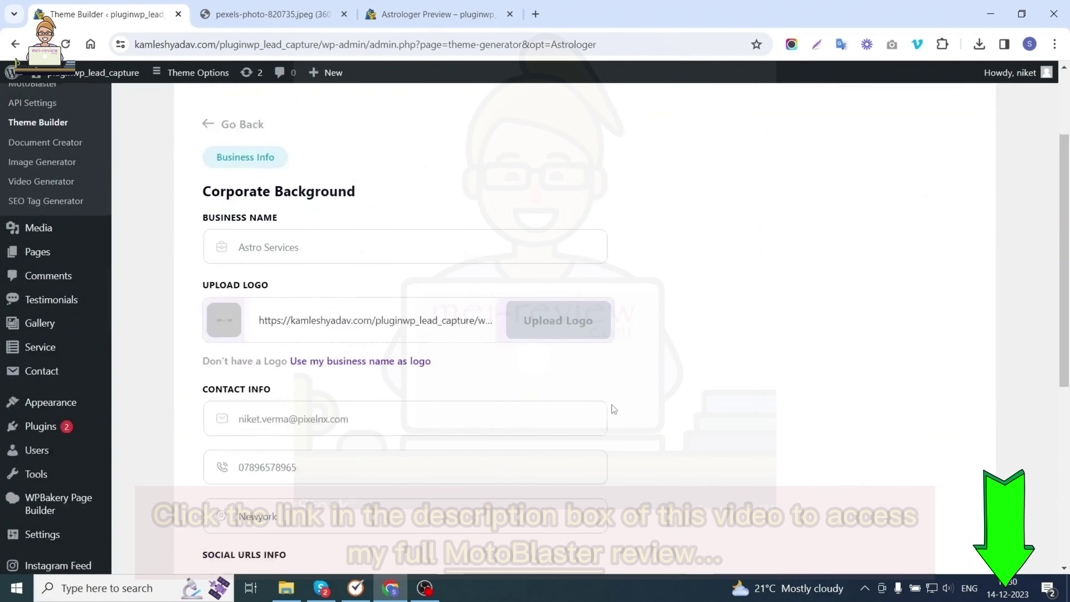
{"action": "scroll", "coordinate": [614, 409], "scroll_direction": "down", "scroll_amount": 8}
{"action": "left_click", "coordinate": [365, 480]}
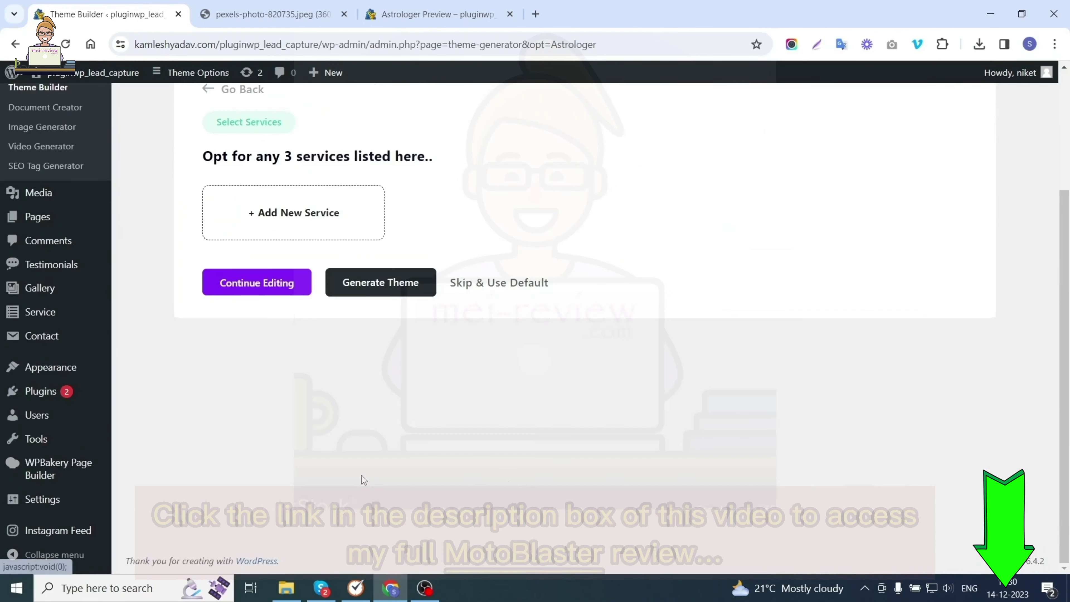
{"action": "left_click", "coordinate": [538, 289]}
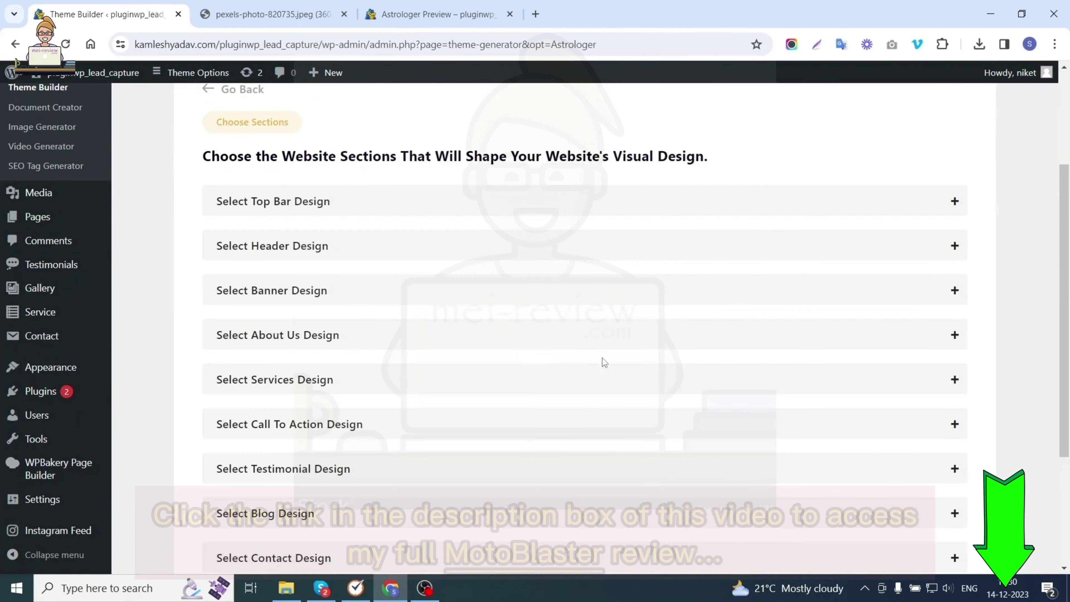
Pick designs for the top bar, About Us and services sections.
{"action": "scroll", "coordinate": [611, 362], "scroll_direction": "up", "scroll_amount": 4}
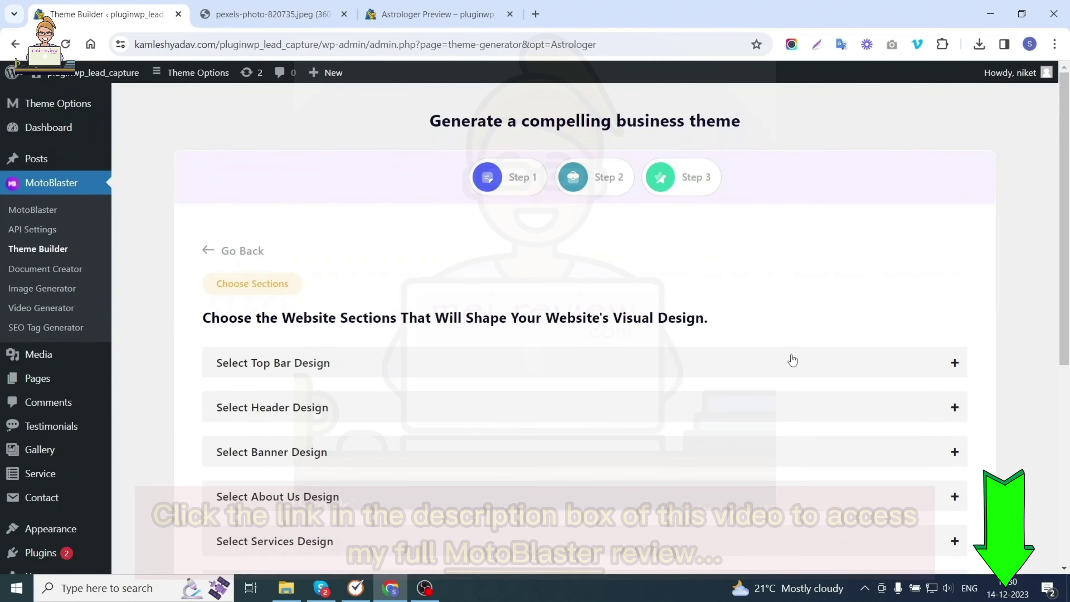
{"action": "scroll", "coordinate": [292, 302], "scroll_direction": "down", "scroll_amount": 3}
{"action": "left_click", "coordinate": [379, 222]}
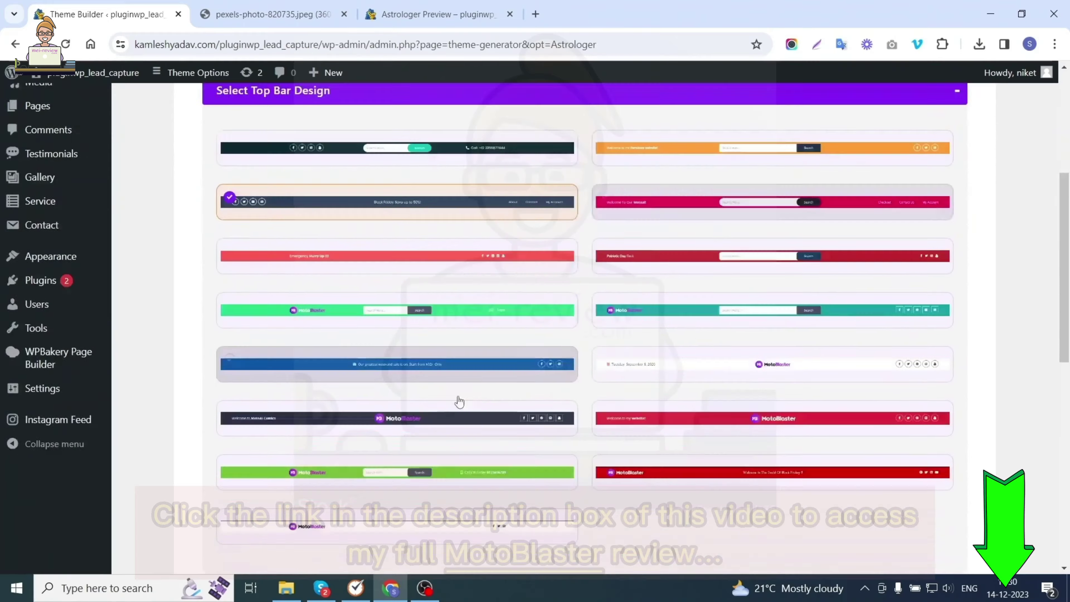
{"action": "scroll", "coordinate": [459, 402], "scroll_direction": "down", "scroll_amount": 15}
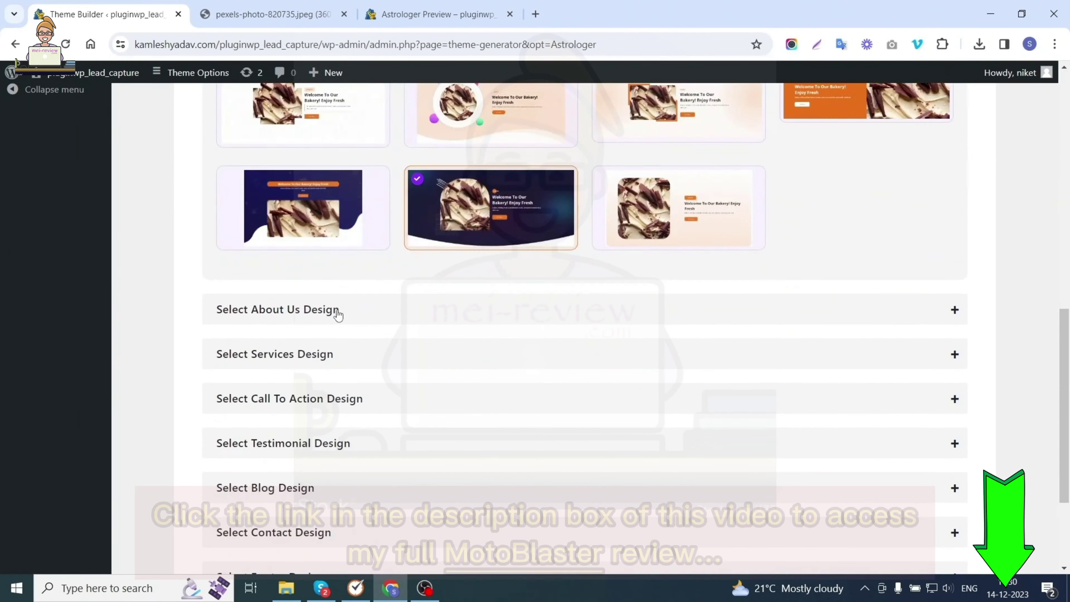
{"action": "left_click", "coordinate": [337, 309]}
{"action": "scroll", "coordinate": [310, 330], "scroll_direction": "down", "scroll_amount": 4}
{"action": "left_click", "coordinate": [294, 196]}
{"action": "scroll", "coordinate": [368, 386], "scroll_direction": "down", "scroll_amount": 2}
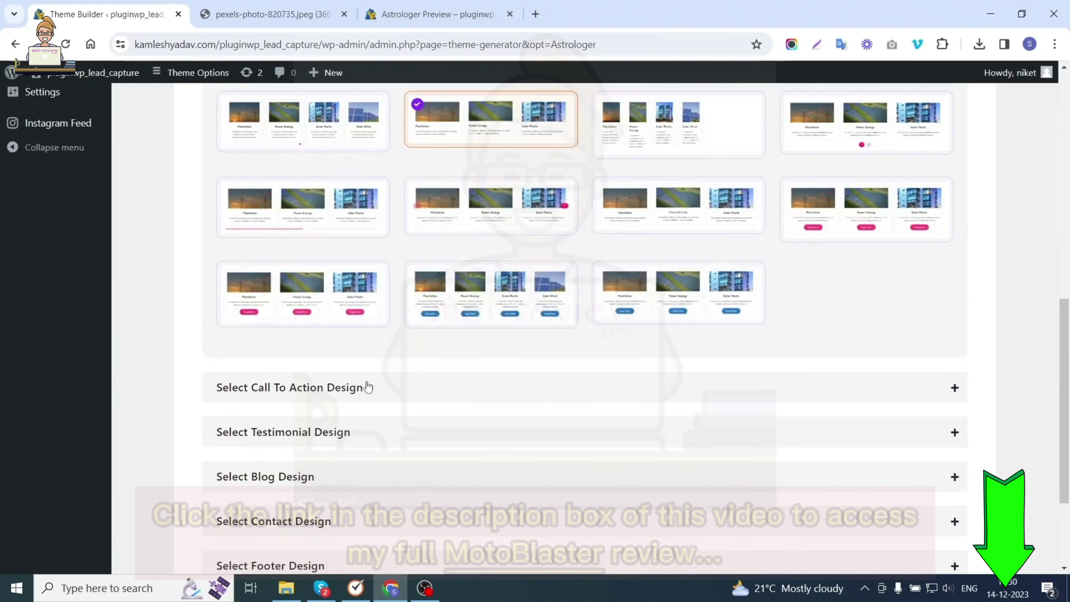
Pick designs for the call to action, testimonial, blog and contact sections, plus a dark footer.
{"action": "left_click", "coordinate": [367, 387]}
{"action": "left_click", "coordinate": [349, 274]}
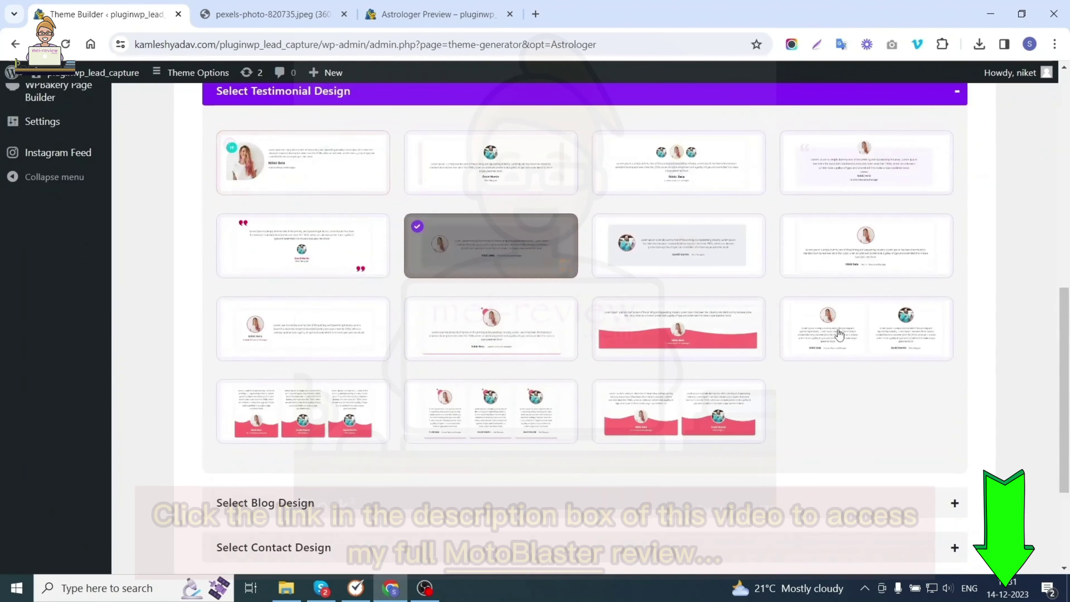
{"action": "scroll", "coordinate": [838, 334], "scroll_direction": "down", "scroll_amount": 4}
{"action": "left_click", "coordinate": [523, 321]}
{"action": "scroll", "coordinate": [354, 381], "scroll_direction": "down", "scroll_amount": 6}
{"action": "left_click", "coordinate": [353, 375]}
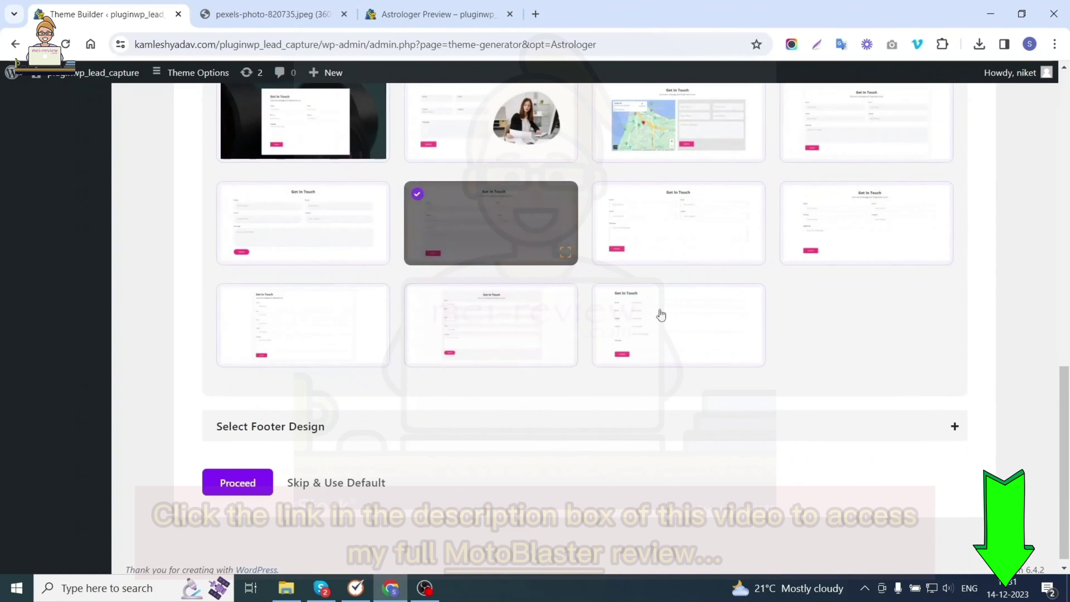
{"action": "left_click", "coordinate": [417, 426]}
{"action": "scroll", "coordinate": [442, 404], "scroll_direction": "down", "scroll_amount": 5}
{"action": "left_click", "coordinate": [480, 386]}
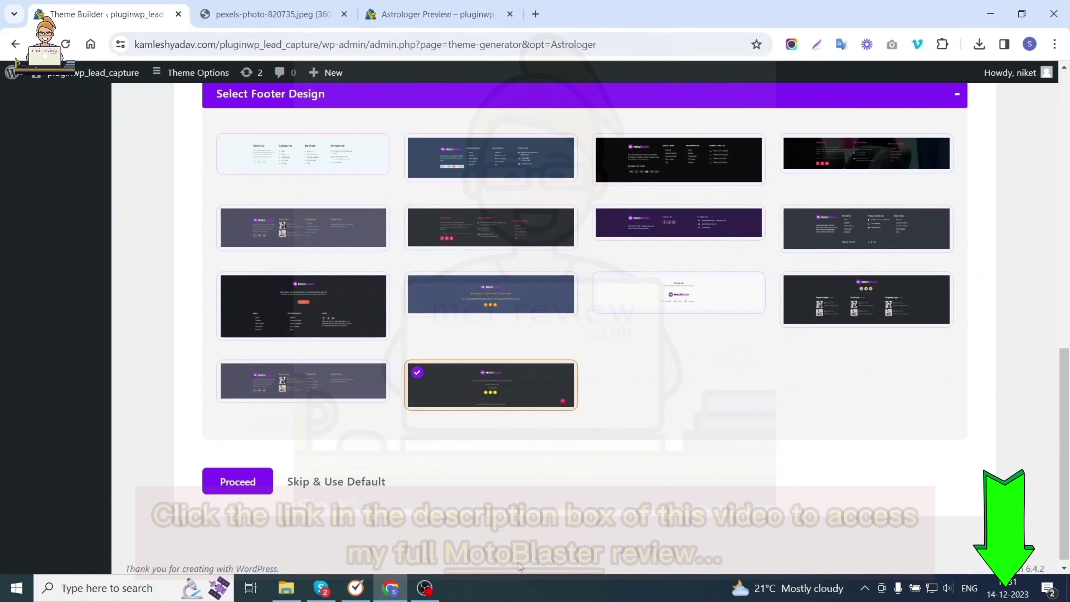
Move the Service section above Aboutus and regenerate the Astrologer theme.
{"action": "left_click", "coordinate": [237, 483]}
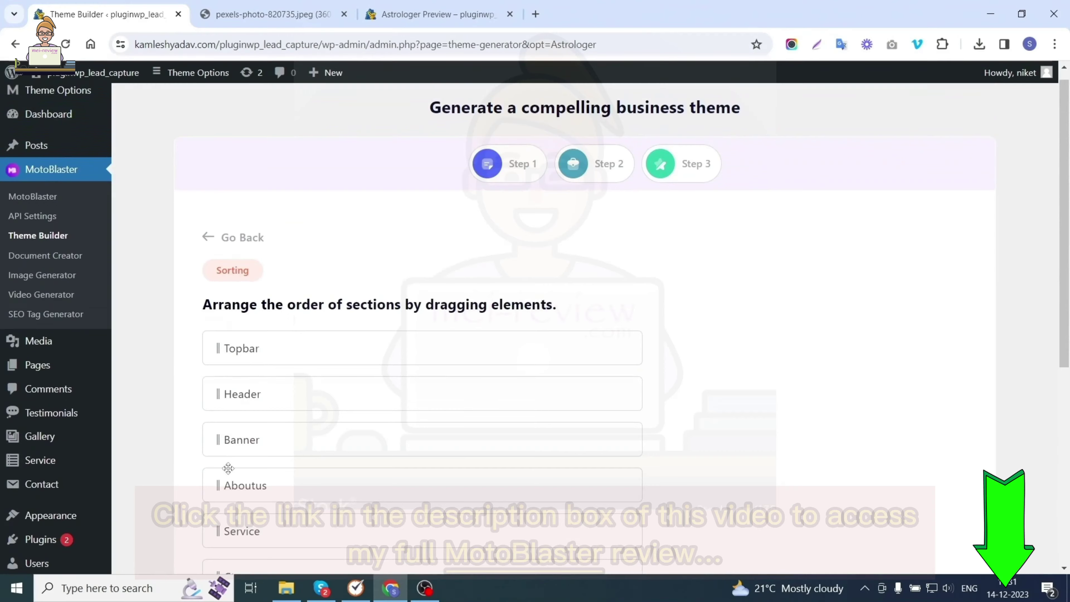
{"action": "scroll", "coordinate": [252, 469], "scroll_direction": "down", "scroll_amount": 2}
{"action": "left_click_drag", "start_coordinate": [230, 475], "coordinate": [230, 412]}
{"action": "scroll", "coordinate": [337, 485], "scroll_direction": "down", "scroll_amount": 6}
{"action": "left_click", "coordinate": [258, 480]}
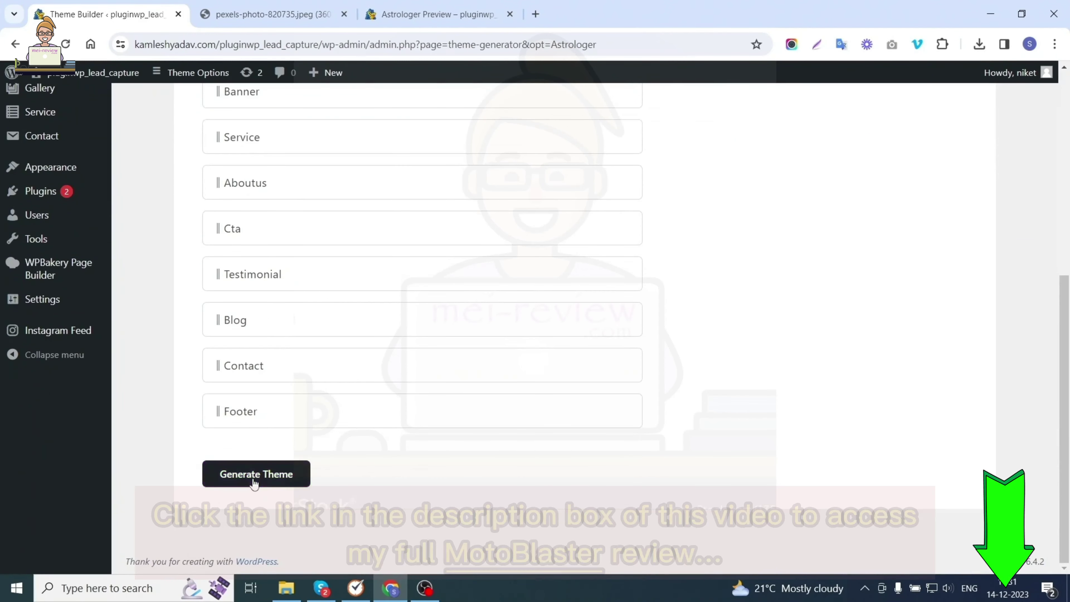
{"action": "left_click", "coordinate": [596, 132]}
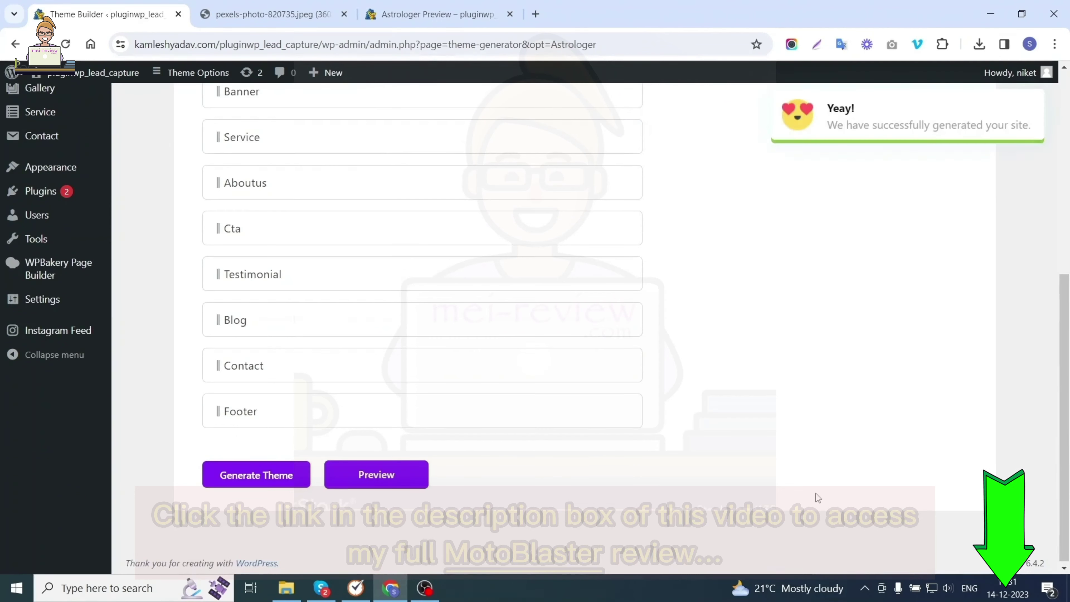
Preview the regenerated Astrologer site in a new tab, then return to the MotoBlaster dashboard.
{"action": "left_click", "coordinate": [381, 475]}
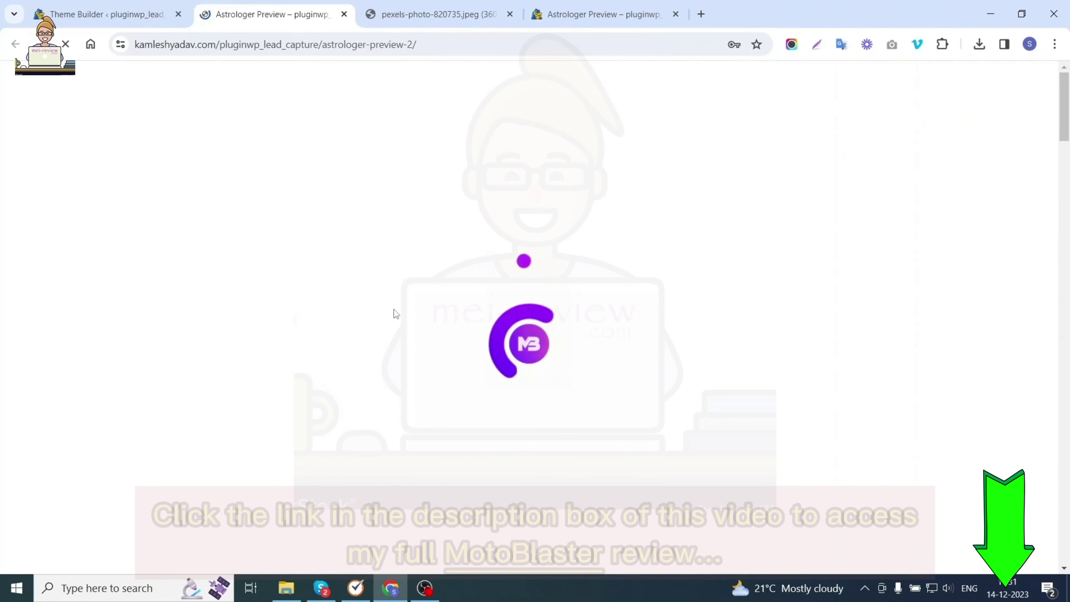
{"action": "scroll", "coordinate": [403, 310], "scroll_direction": "down", "scroll_amount": 10}
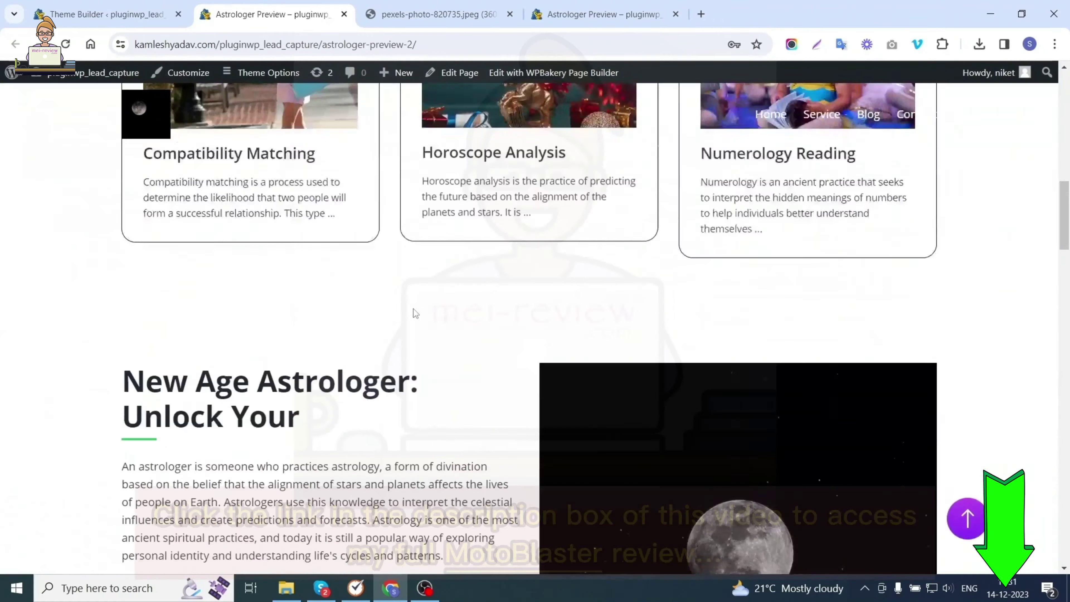
{"action": "scroll", "coordinate": [416, 308], "scroll_direction": "down", "scroll_amount": 10}
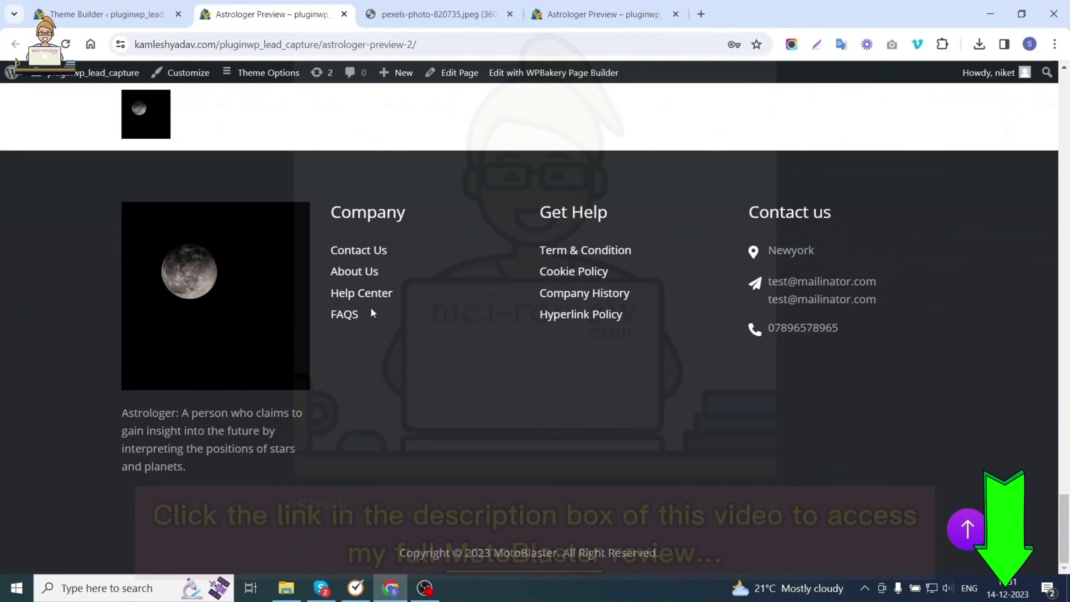
{"action": "left_click", "coordinate": [105, 14]}
{"action": "scroll", "coordinate": [117, 315], "scroll_direction": "up", "scroll_amount": 10}
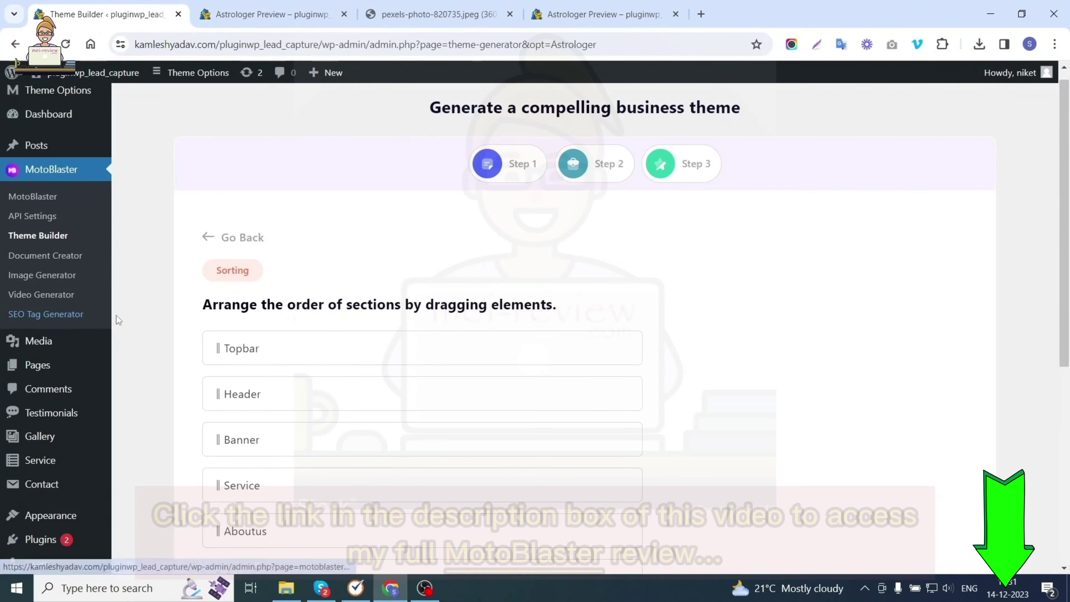
{"action": "left_click", "coordinate": [33, 209]}
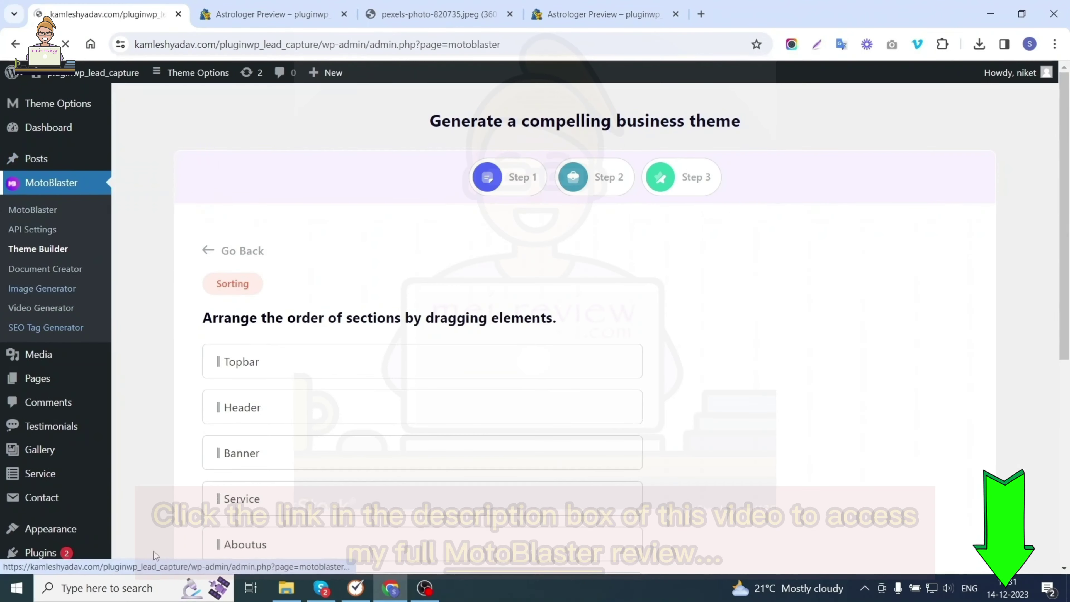